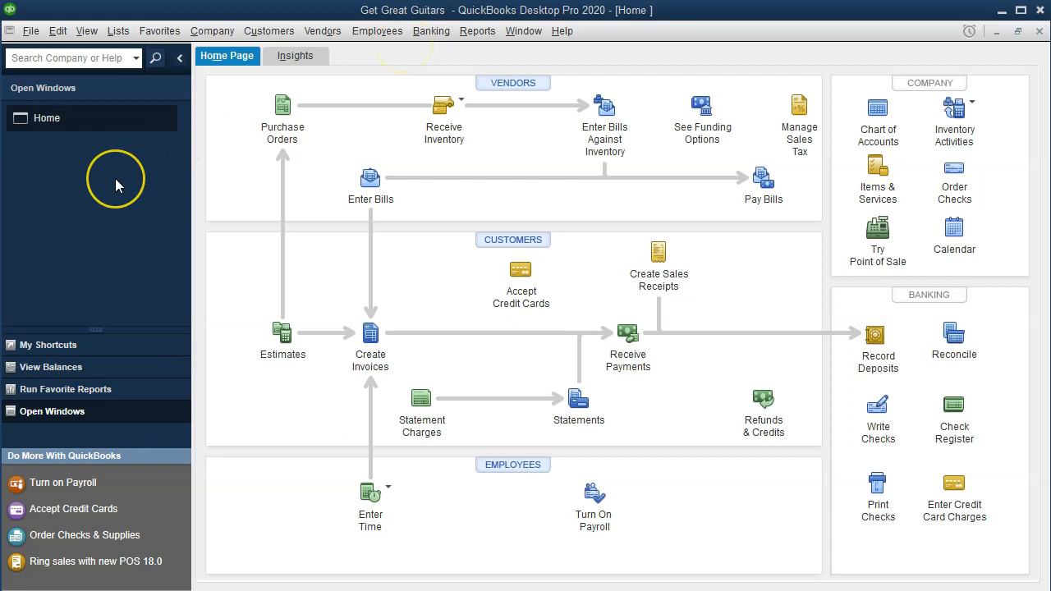
click(86, 32)
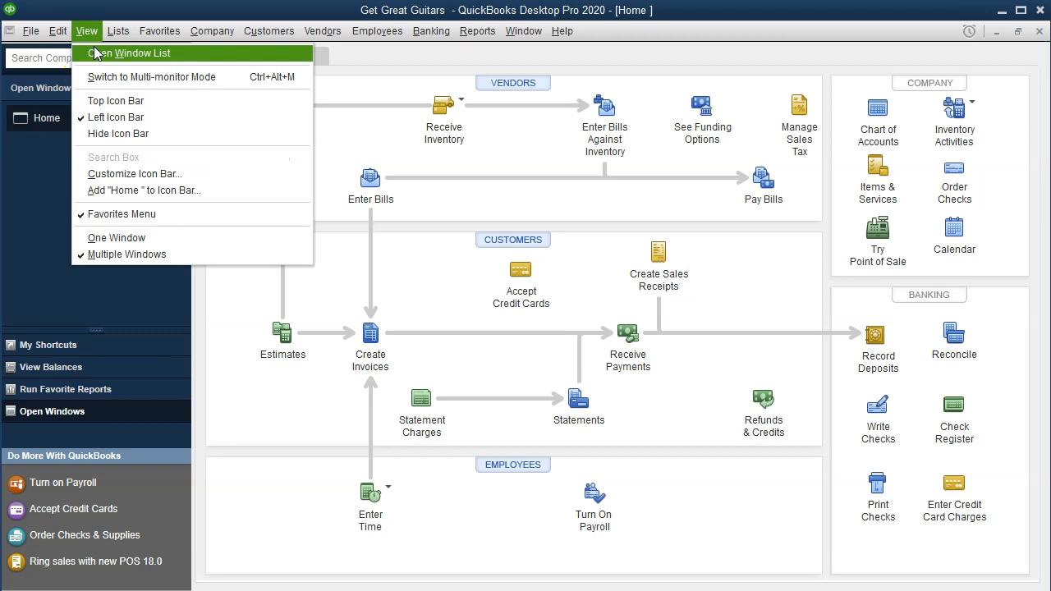
click(33, 217)
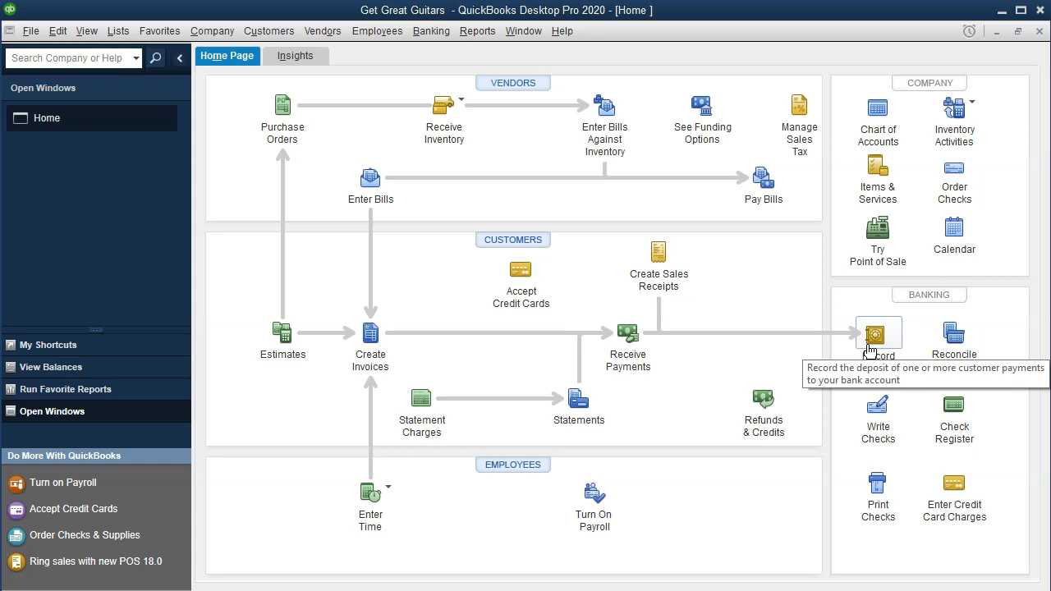
click(811, 348)
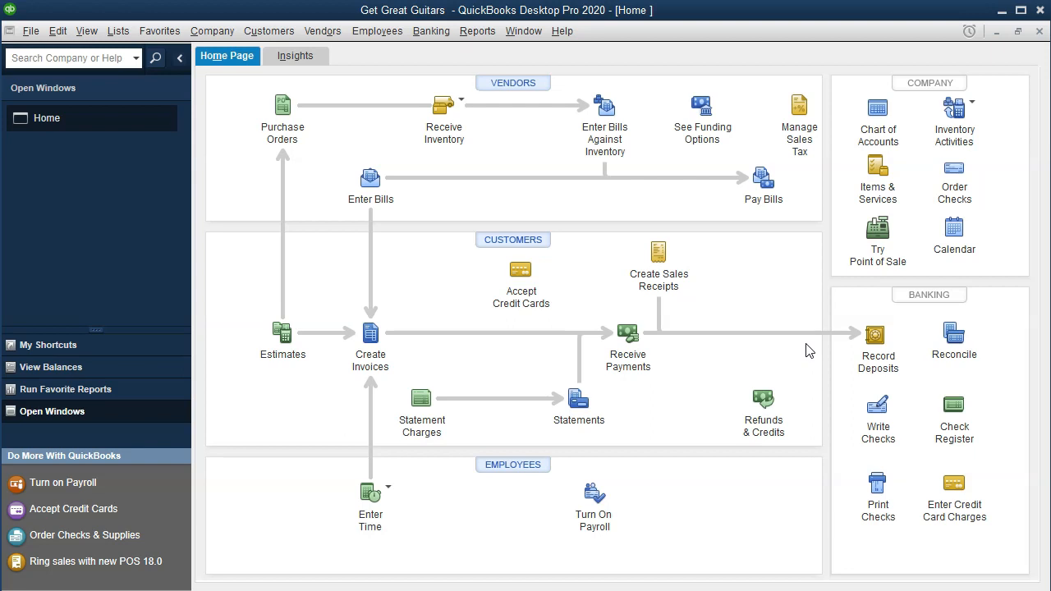
- Open the register of the Checking account
click(430, 33)
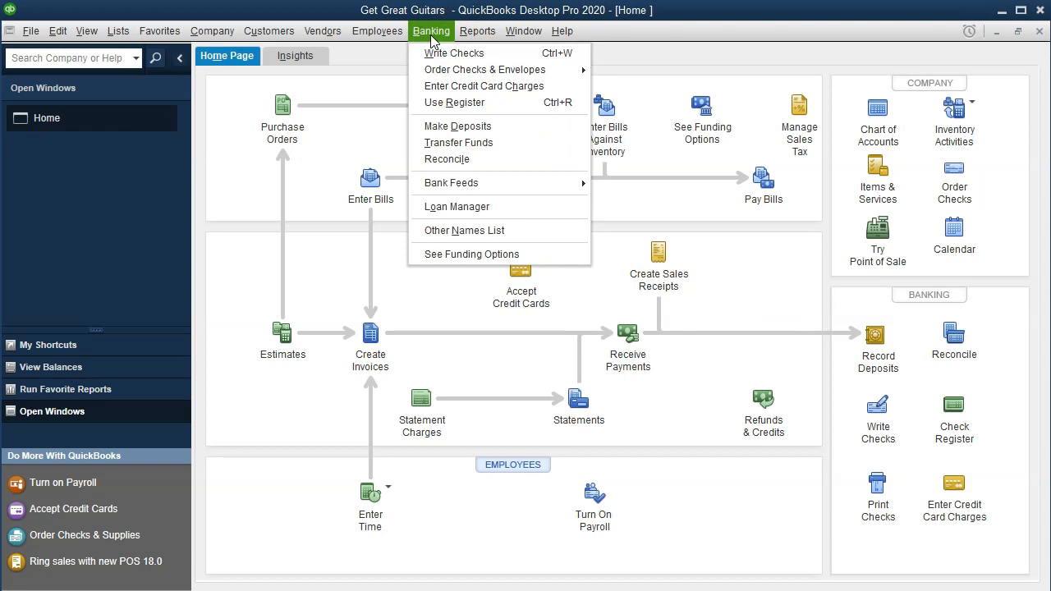
click(485, 107)
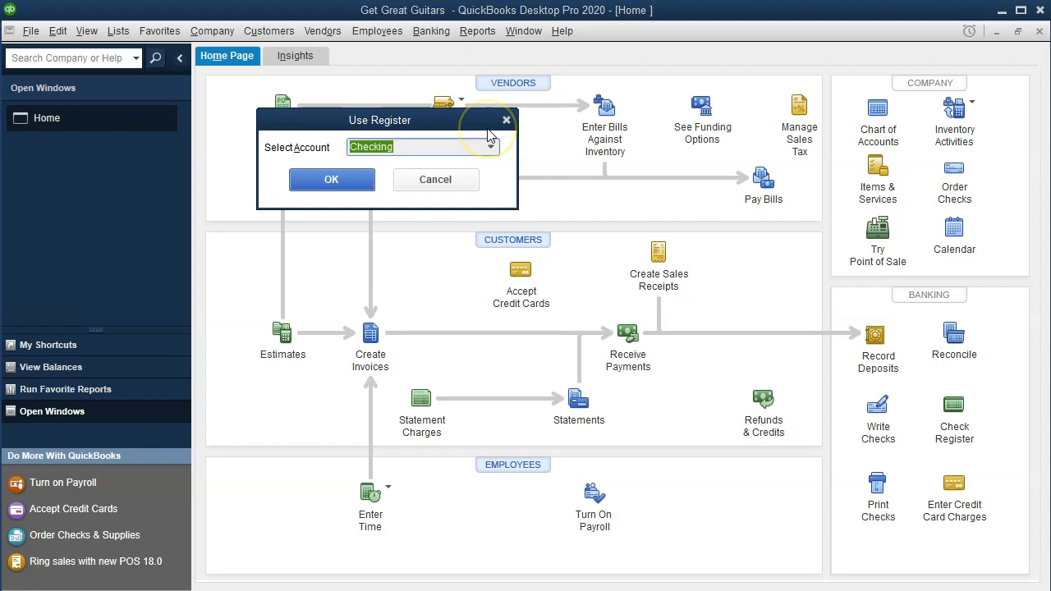
click(491, 146)
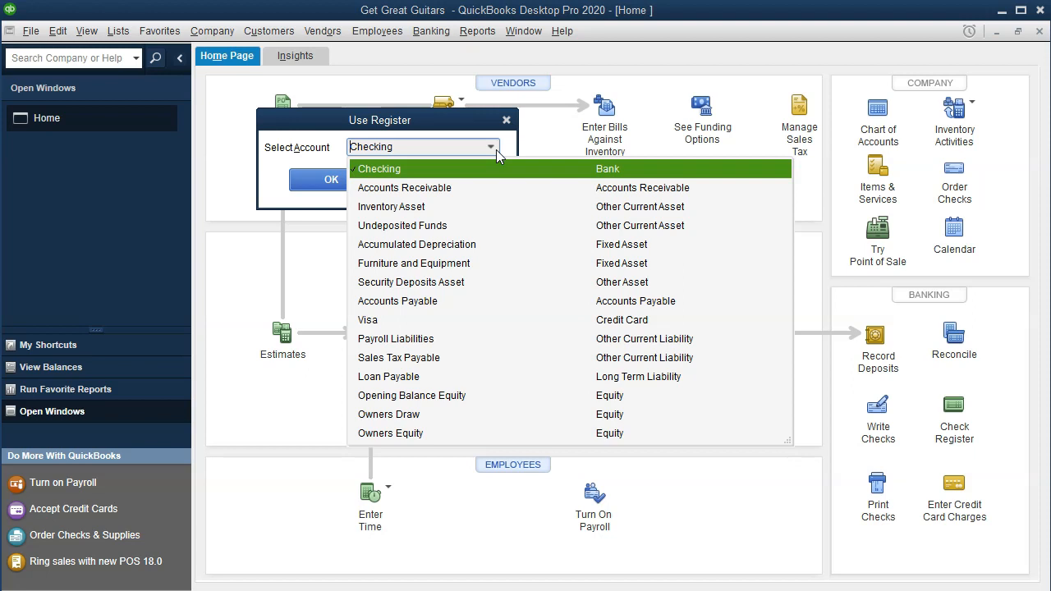
click(461, 167)
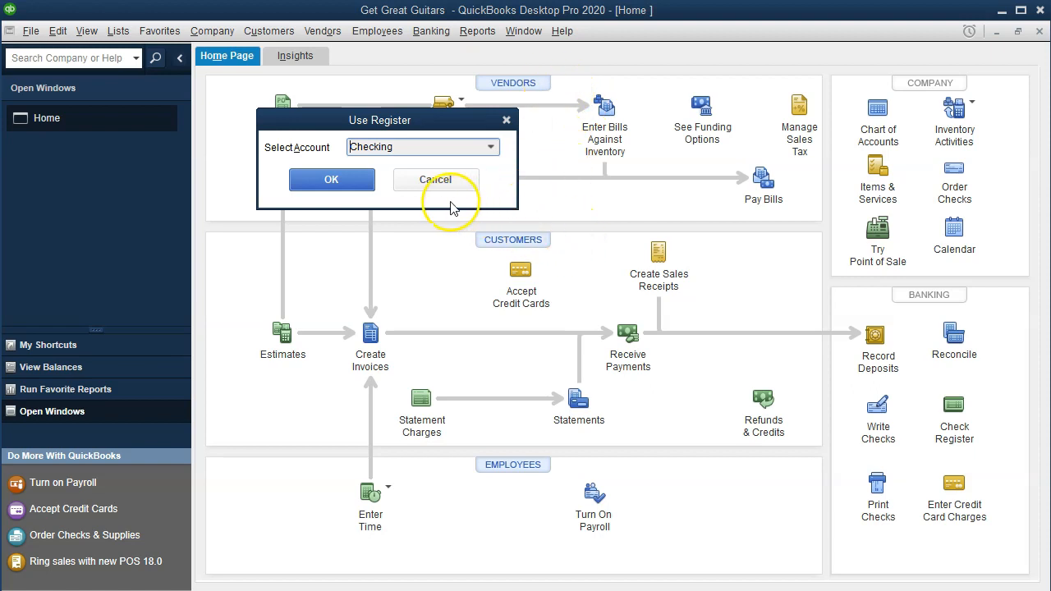
click(351, 184)
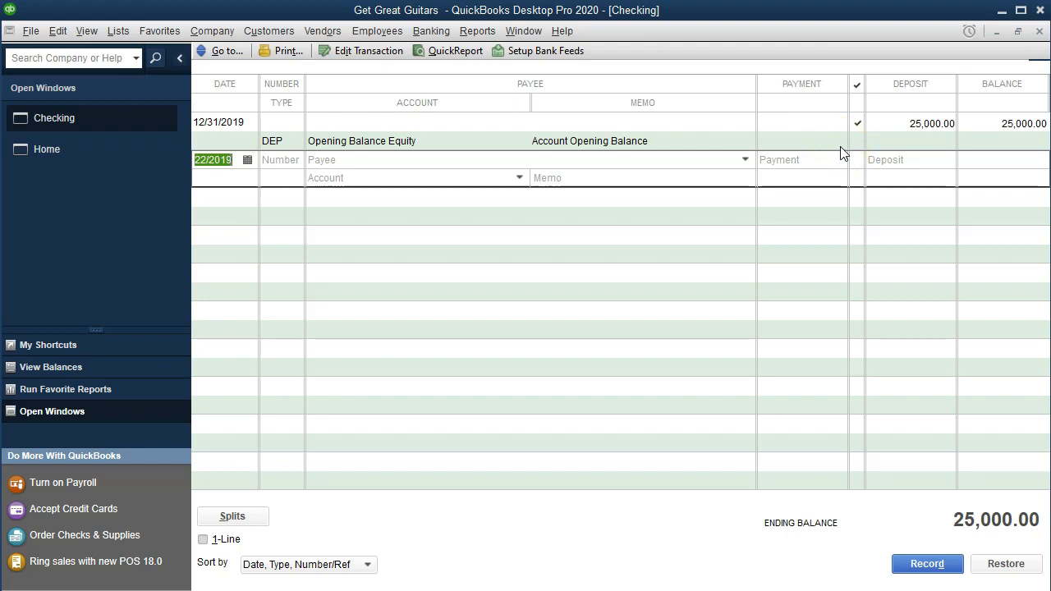
click(399, 175)
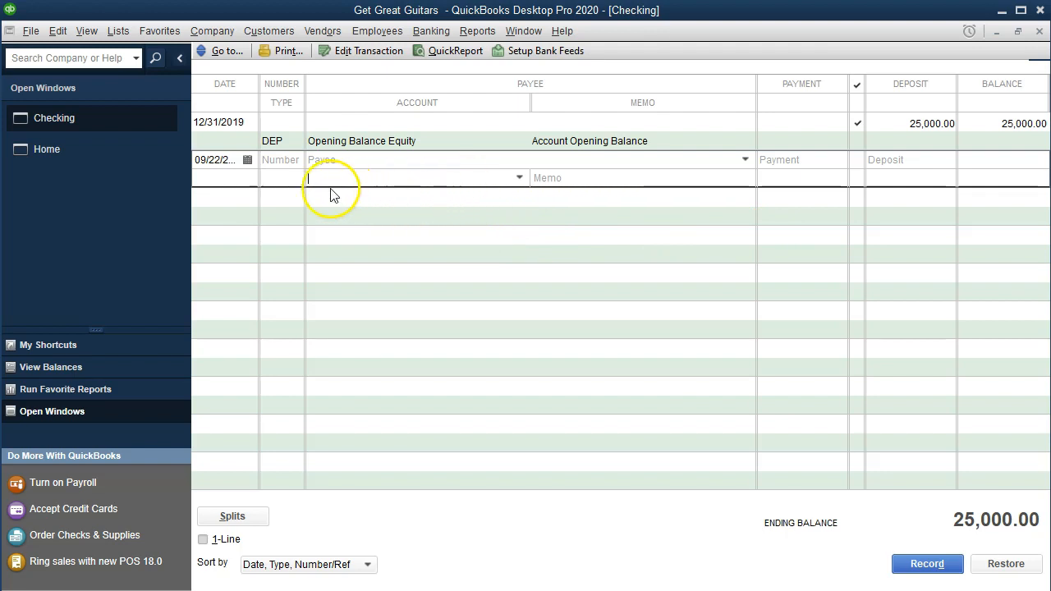
click(225, 159)
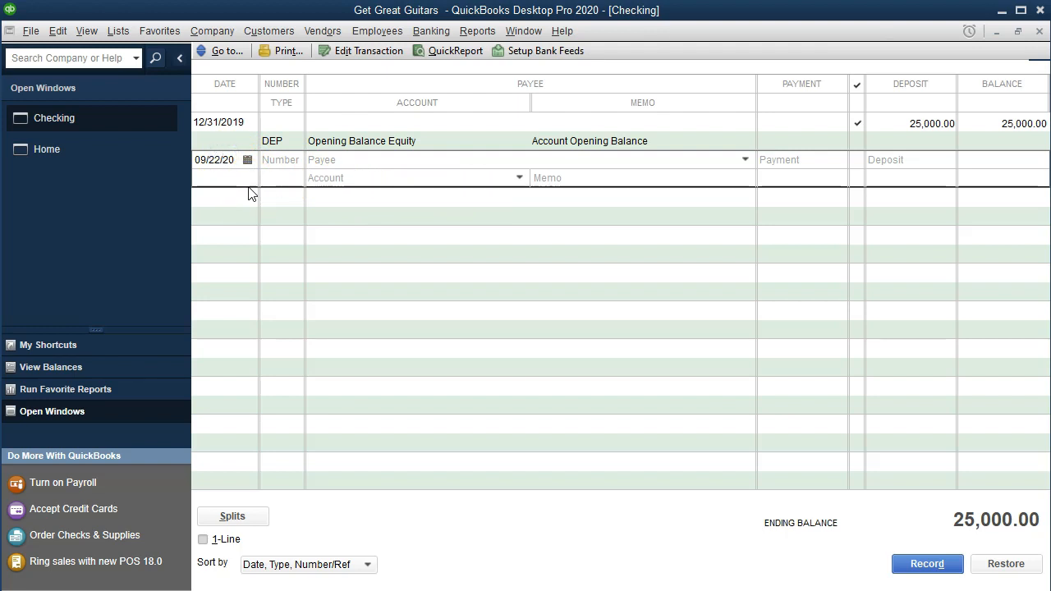
key(Tab)
key(Tab)
key(Tab)
key(Tab)
key(Tab)
key(Tab)
key(Tab)
- Date the new Checking register entry 01/10/2020 and set its number to DEP
click(235, 164)
key(BackSpace)
key(BackSpace)
key(BackSpace)
key(BackSpace)
key(BackSpace)
key(BackSpace)
key(BackSpace)
key(BackSpace)
key(BackSpace)
text(011020)
key(Tab)
text(DEP)
key(Tab)
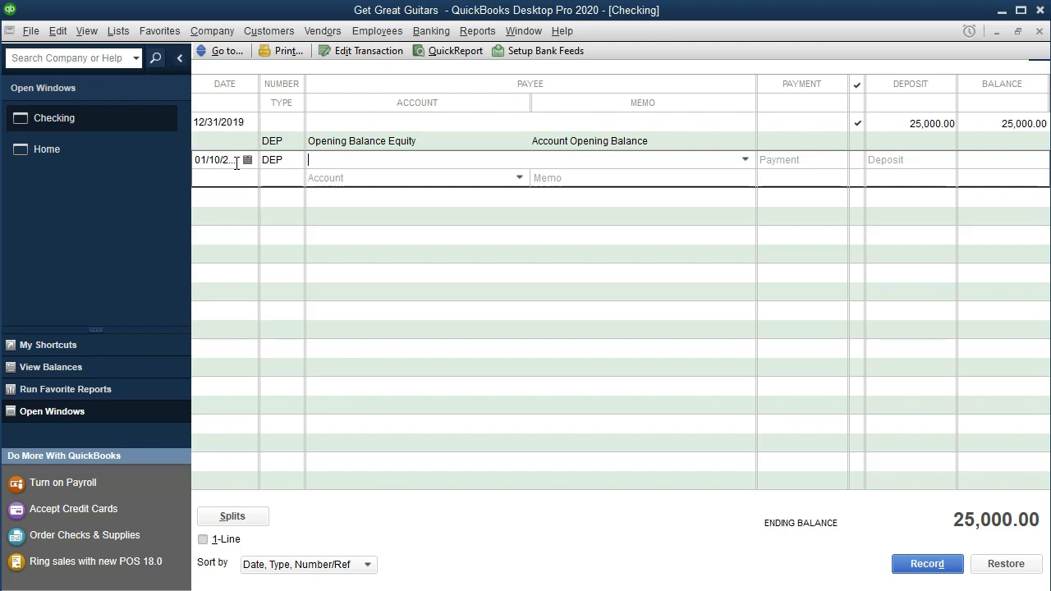
- Enter a deposit amount of 65,000 for the new register entry, leaving the payee blank
key(Tab)
key(Tab)
key(Tab)
text(65000)
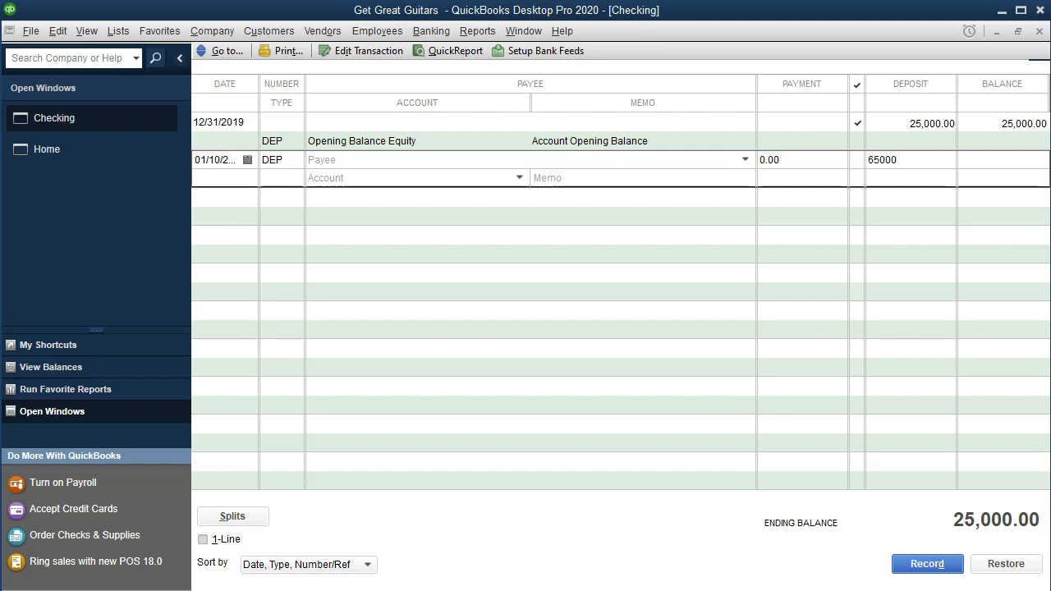
key(Tab)
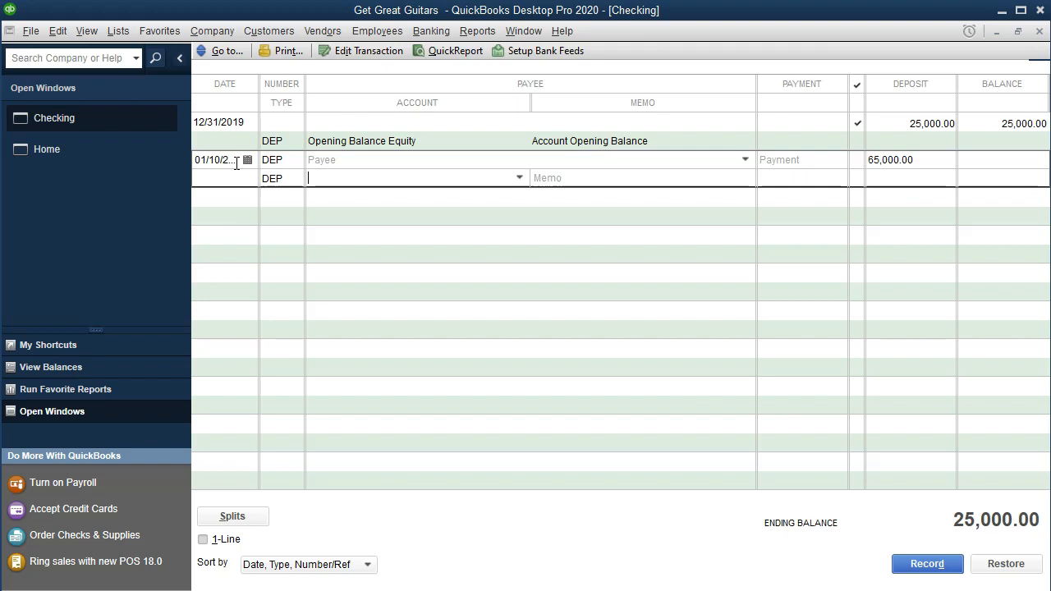
- Assign the deposit to the Owners Equity account and enter the memo "Owner Investment"
click(519, 178)
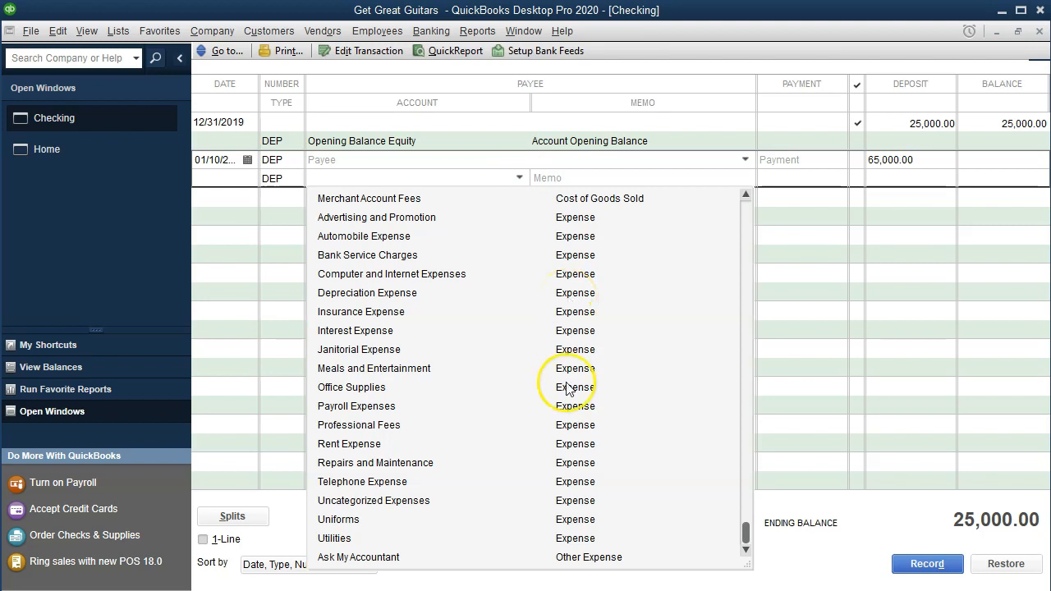
scroll(567, 388, up, 1)
scroll(566, 387, up, 3)
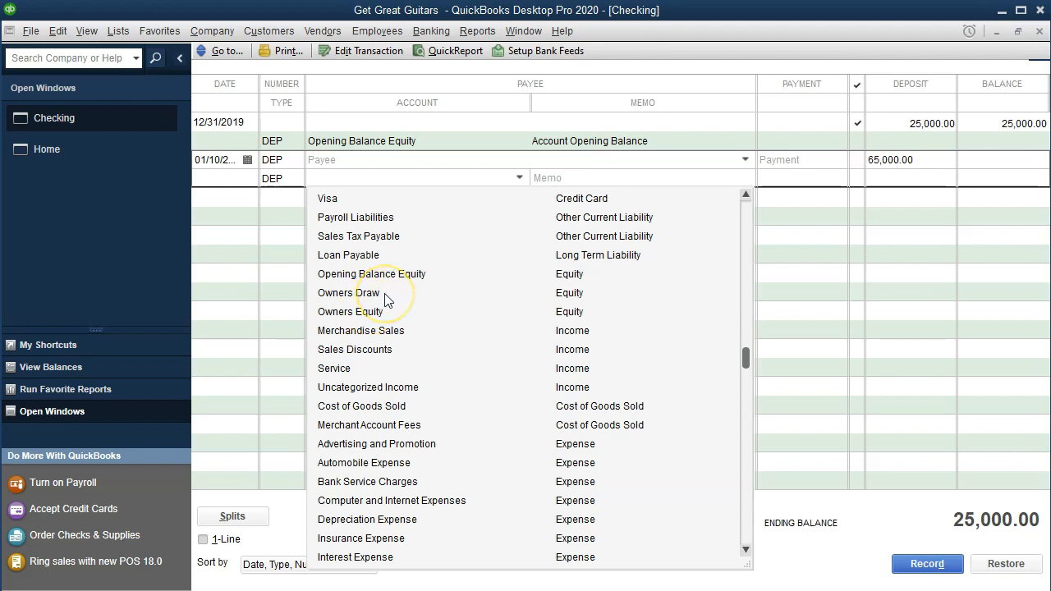
click(582, 314)
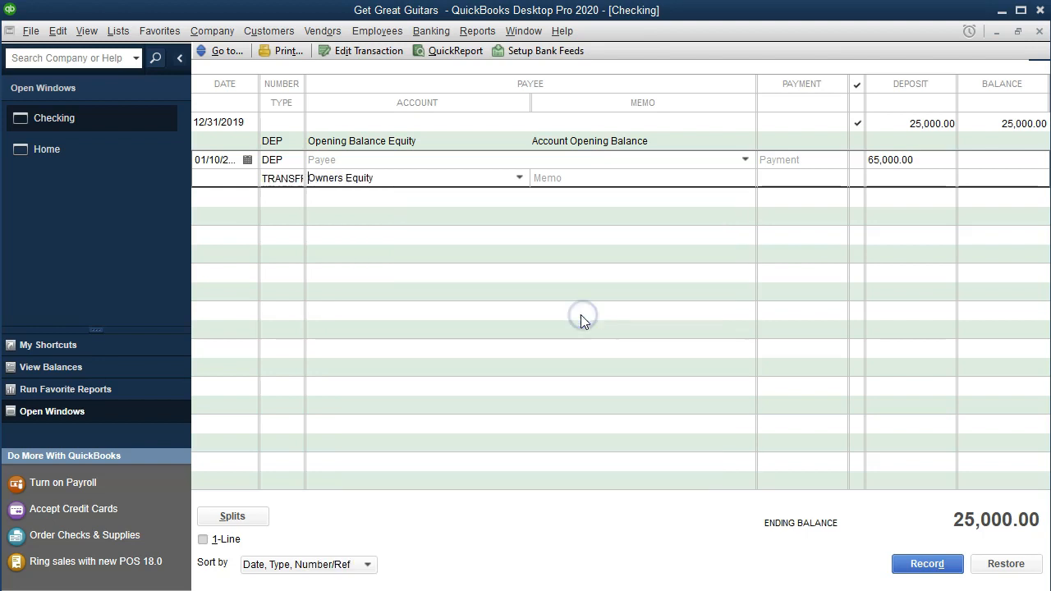
key(Tab)
text(Owner Investment)
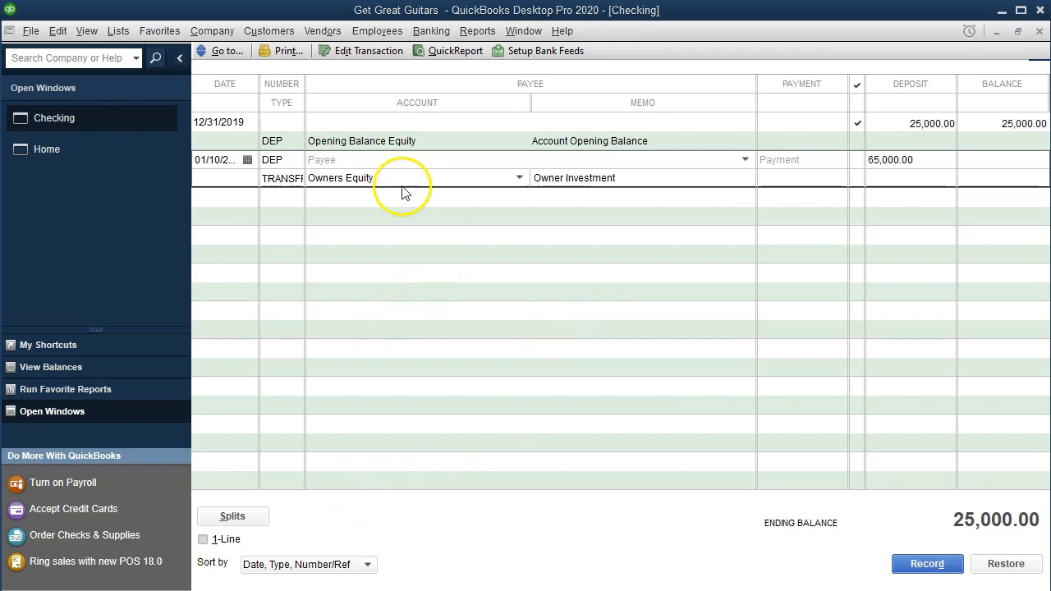
- Keep Owners Equity as the account and record the deposit, agreeing to post to the Retained Earnings account
click(518, 179)
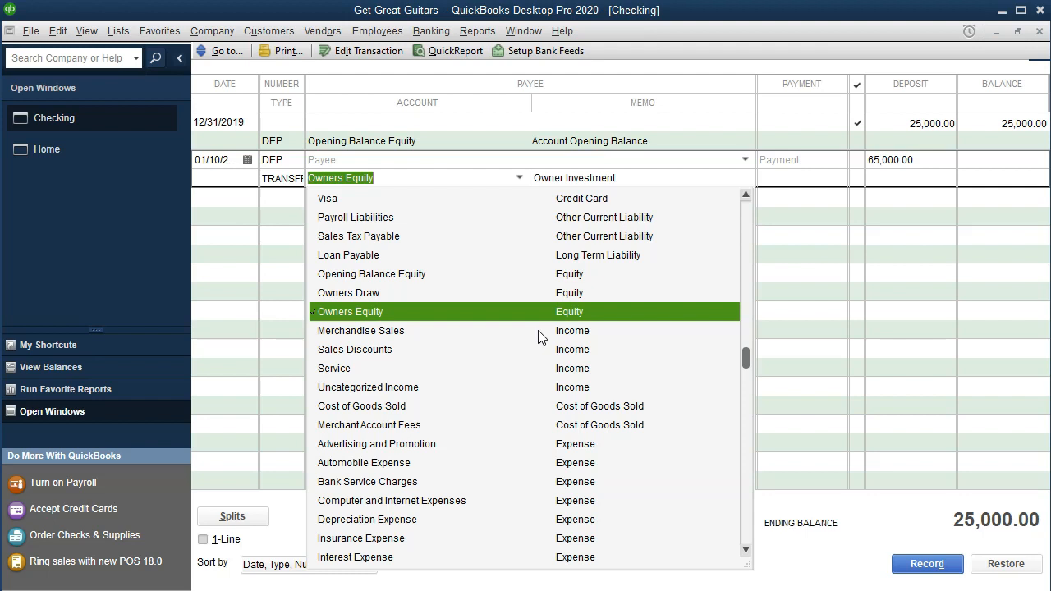
key(Tab)
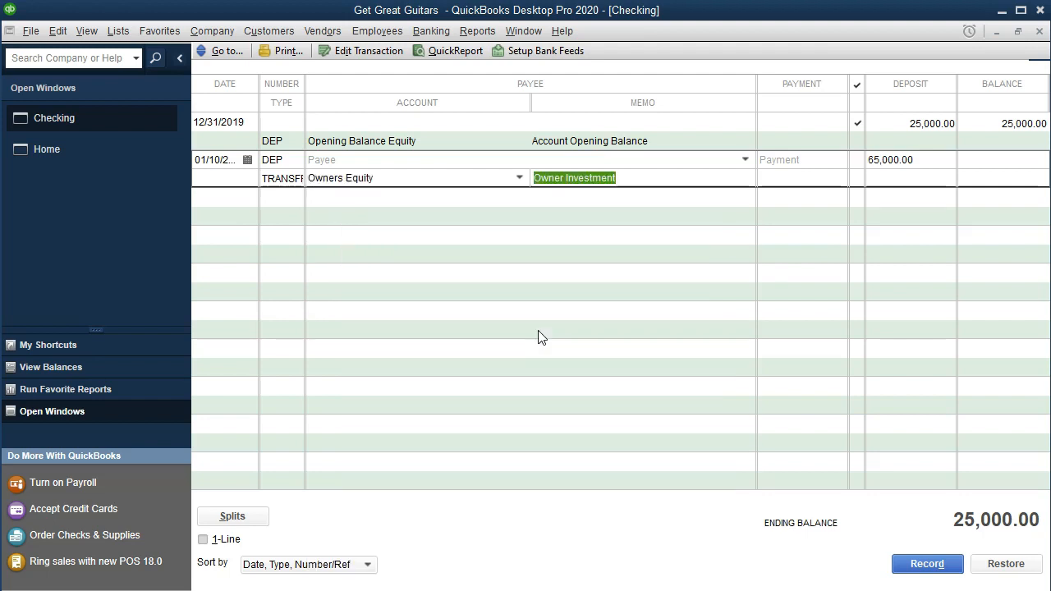
click(929, 565)
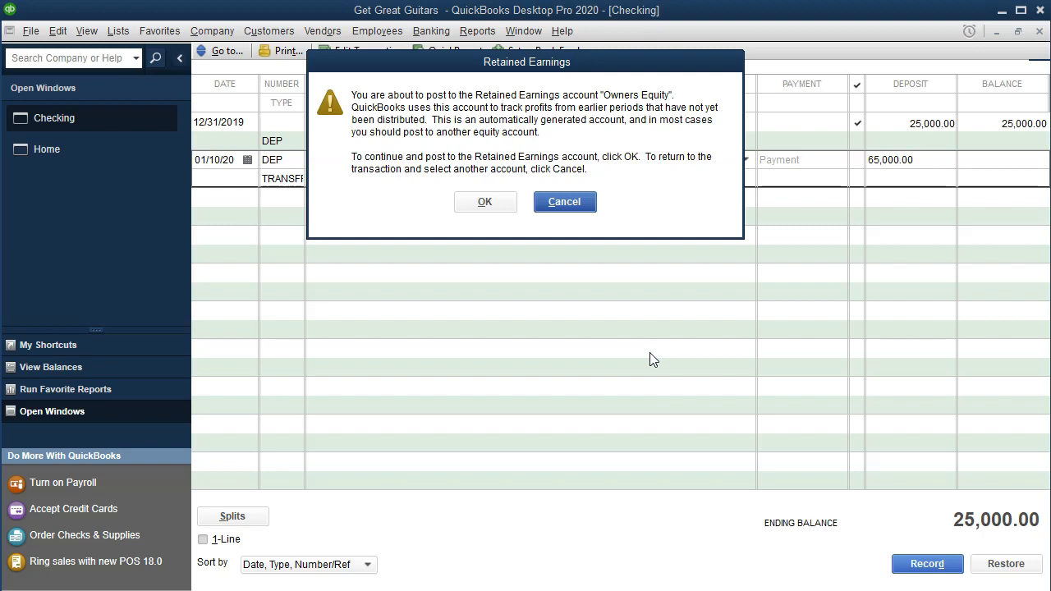
click(491, 207)
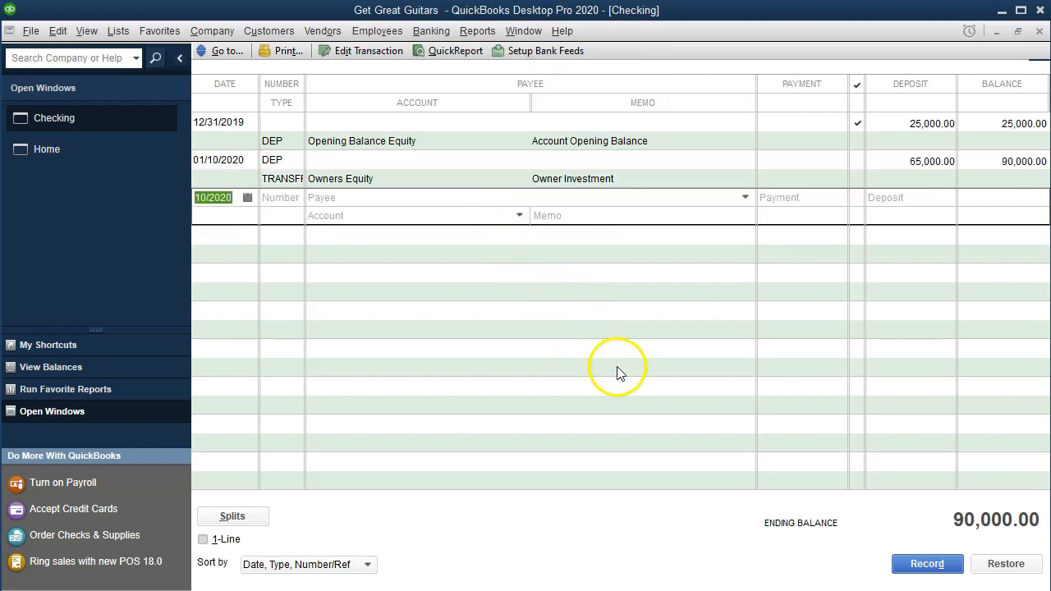
- Run the standard Balance Sheet report as of 12/31/2020
click(482, 36)
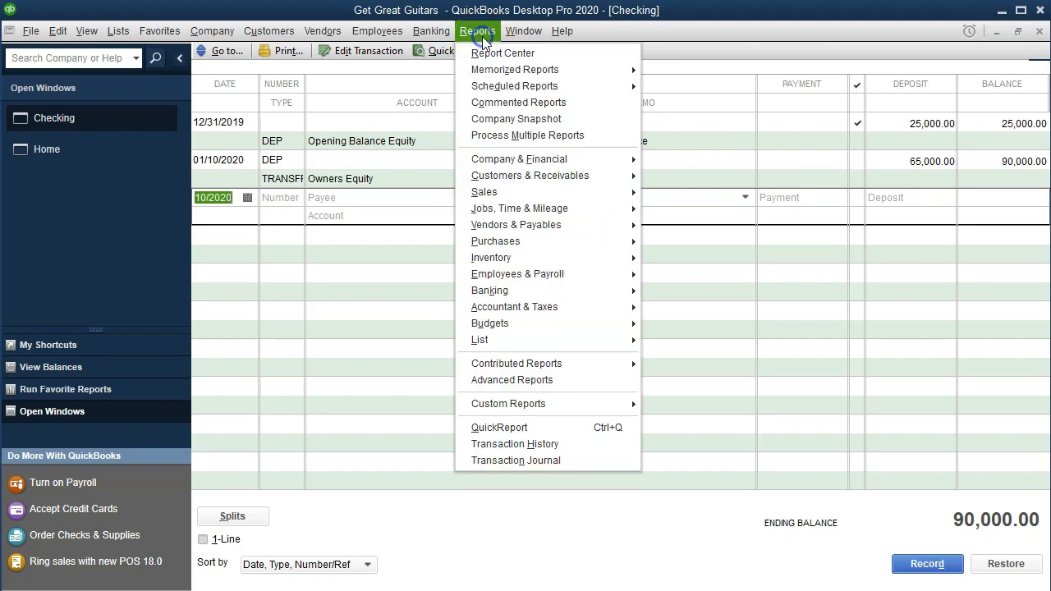
mouse_move(622, 160)
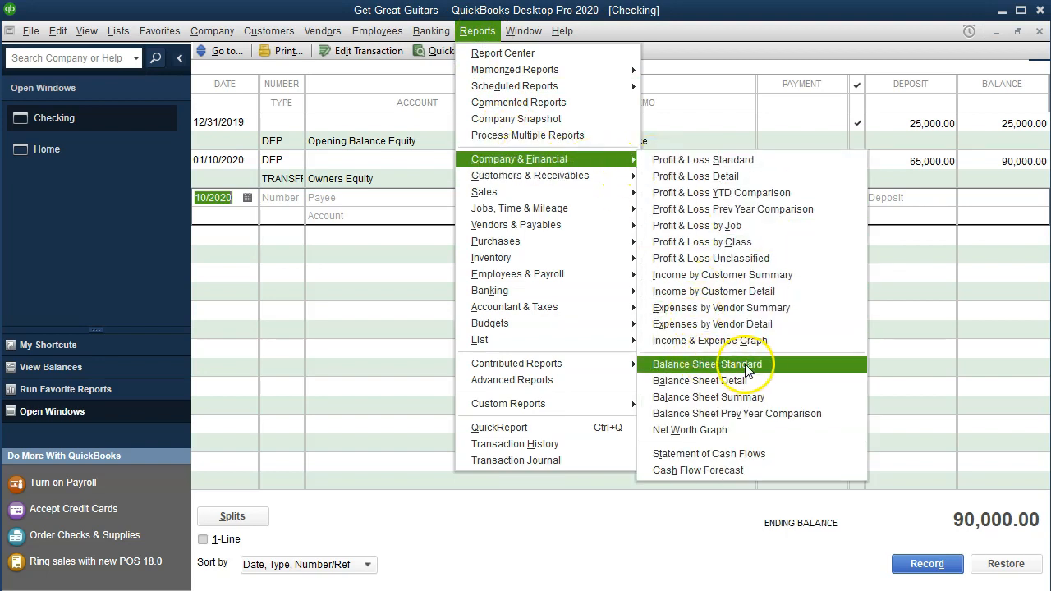
click(761, 365)
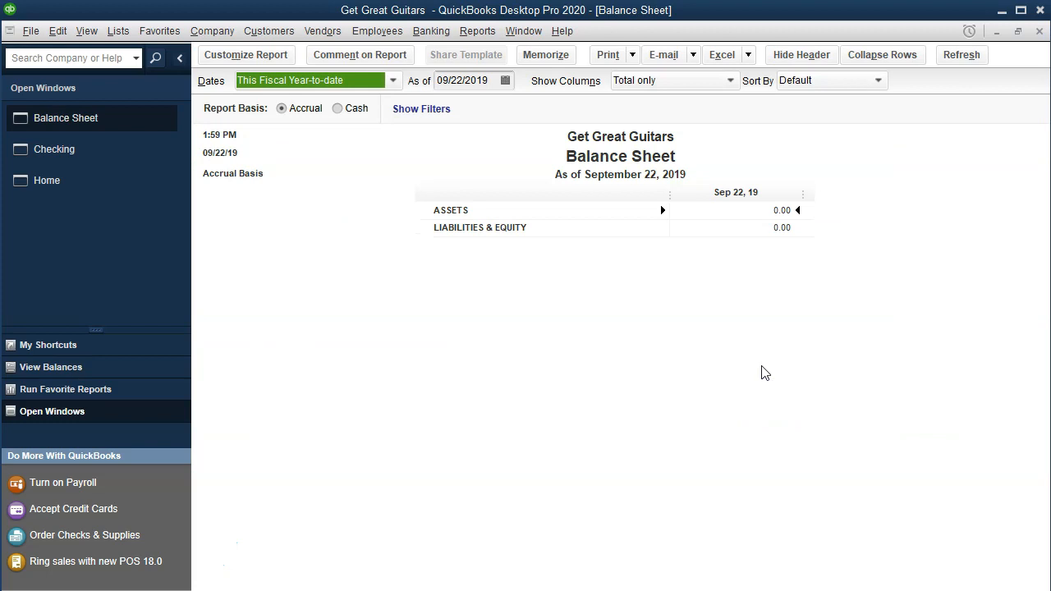
key(Tab)
text(1231)
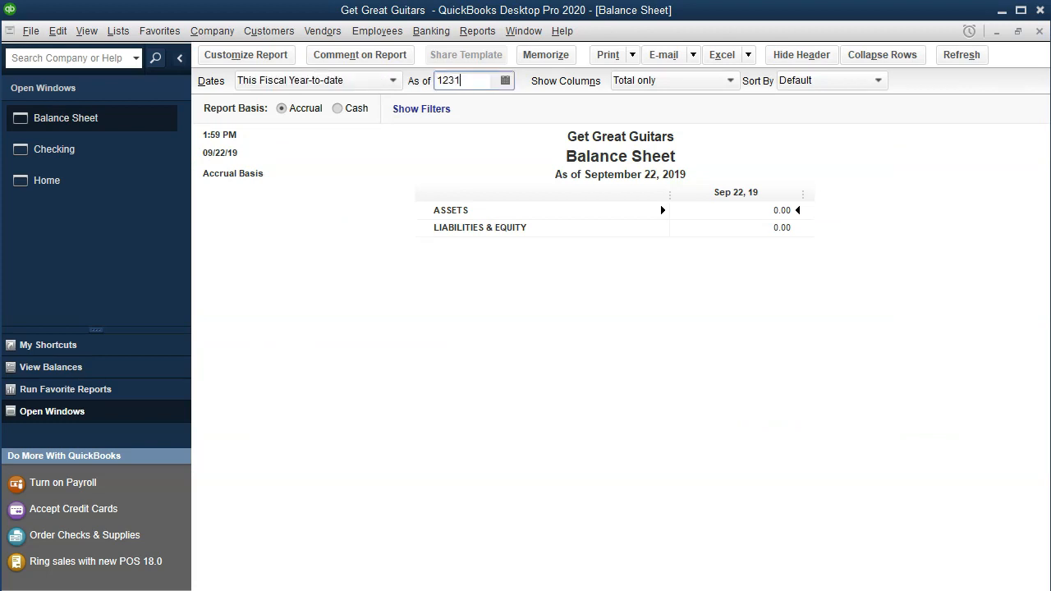
text(10)
key(BackSpace)
key(BackSpace)
text(20)
key(Tab)
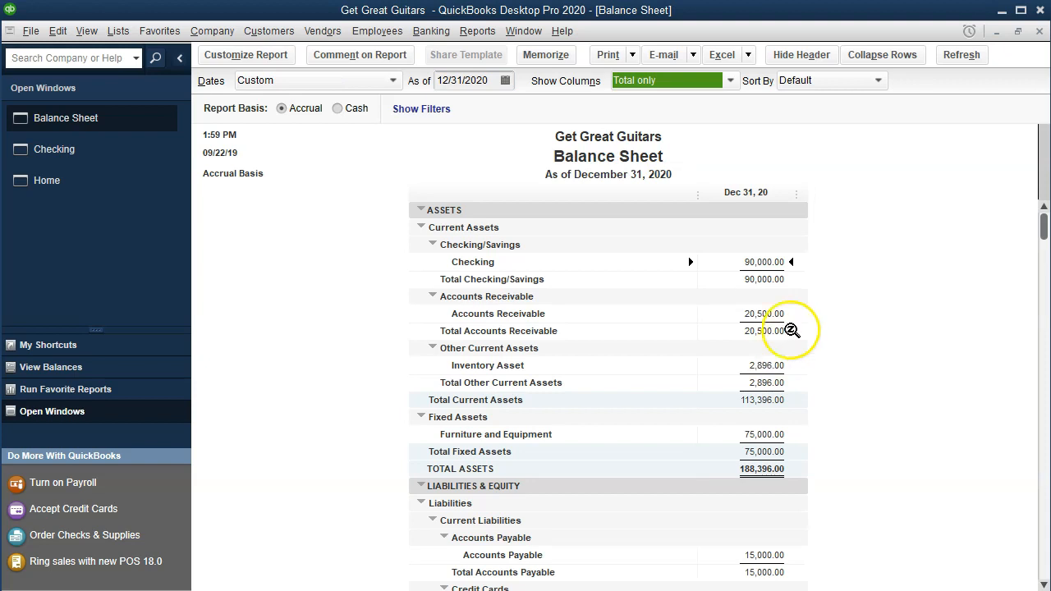
- Drill into the Checking balance and list its transactions from 01/01/2020 to 12/31/2020
click(759, 262)
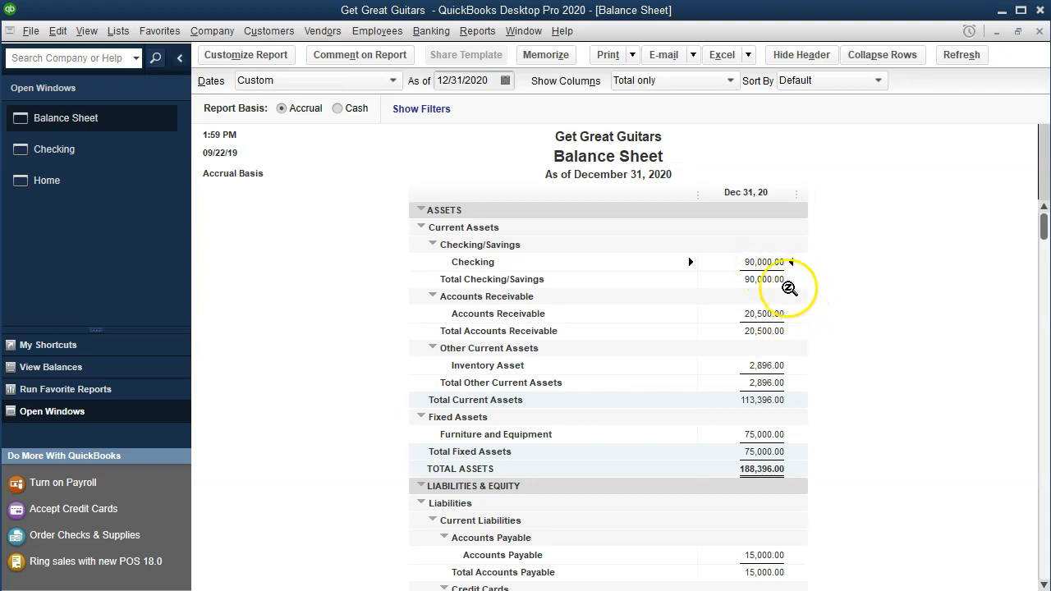
double_click(765, 263)
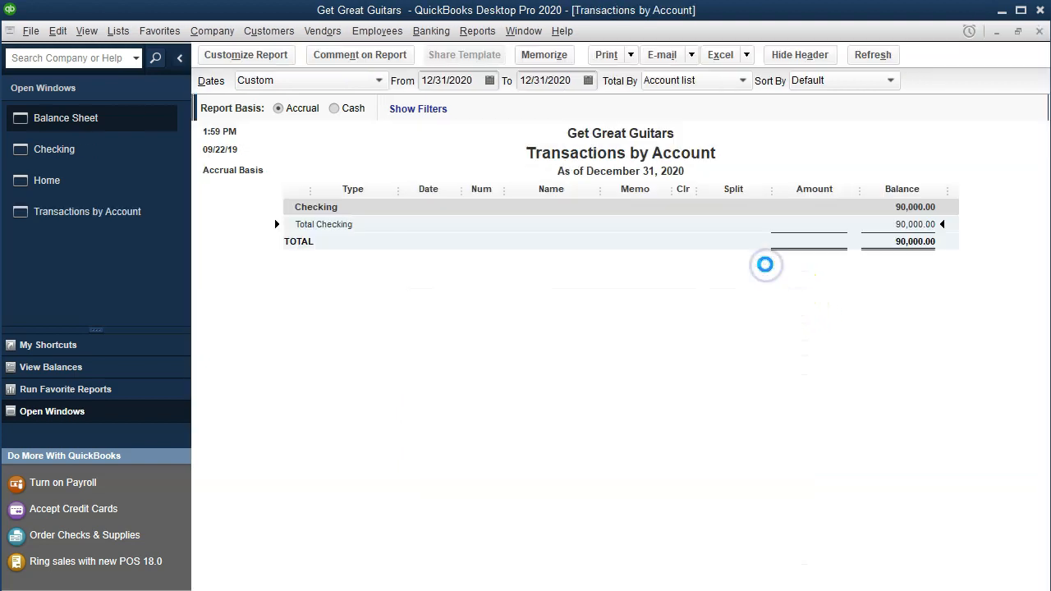
key(Tab)
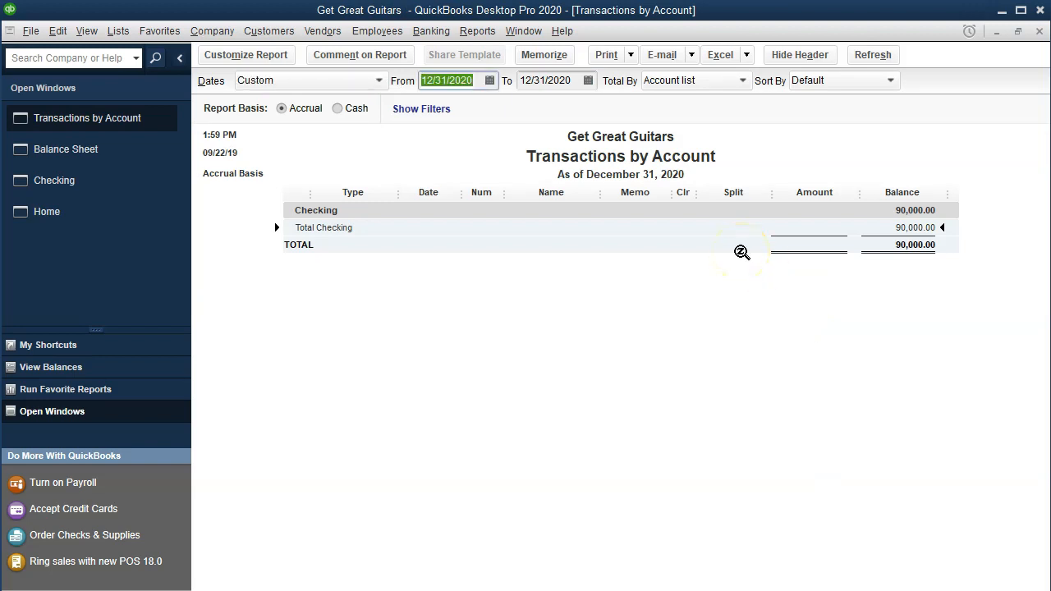
text(0101)
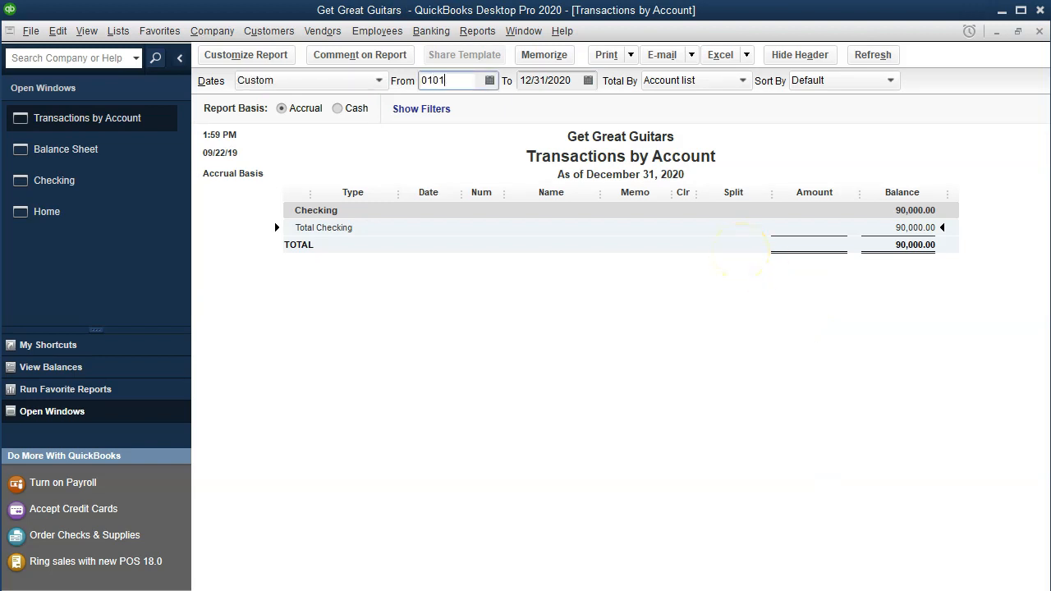
key(Tab)
key(Tab)
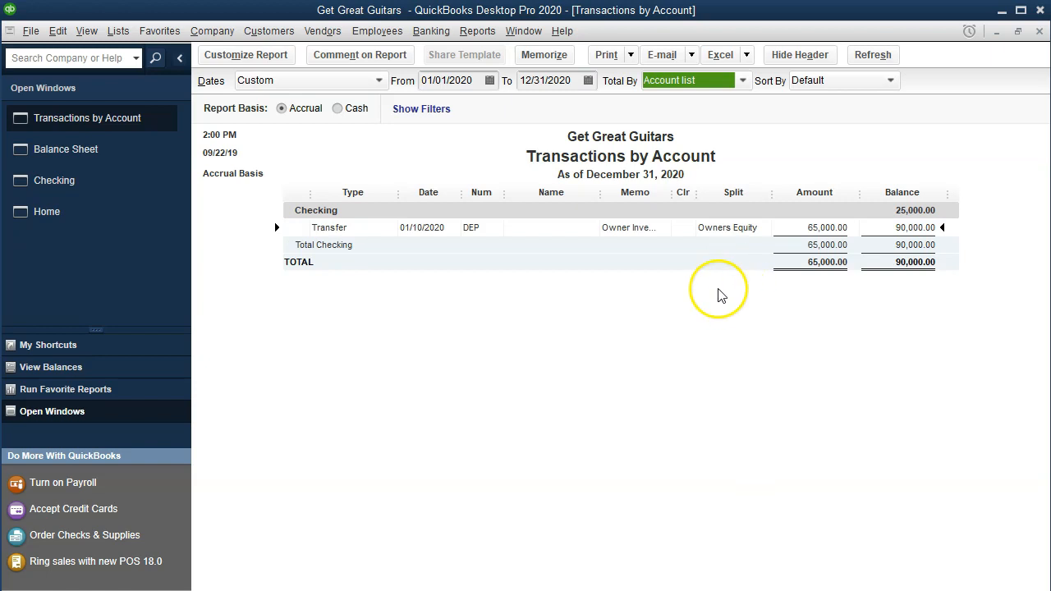
- View the source form of the 01/10/2020 transfer, then close it and the transaction report to return to the balance sheet
click(841, 222)
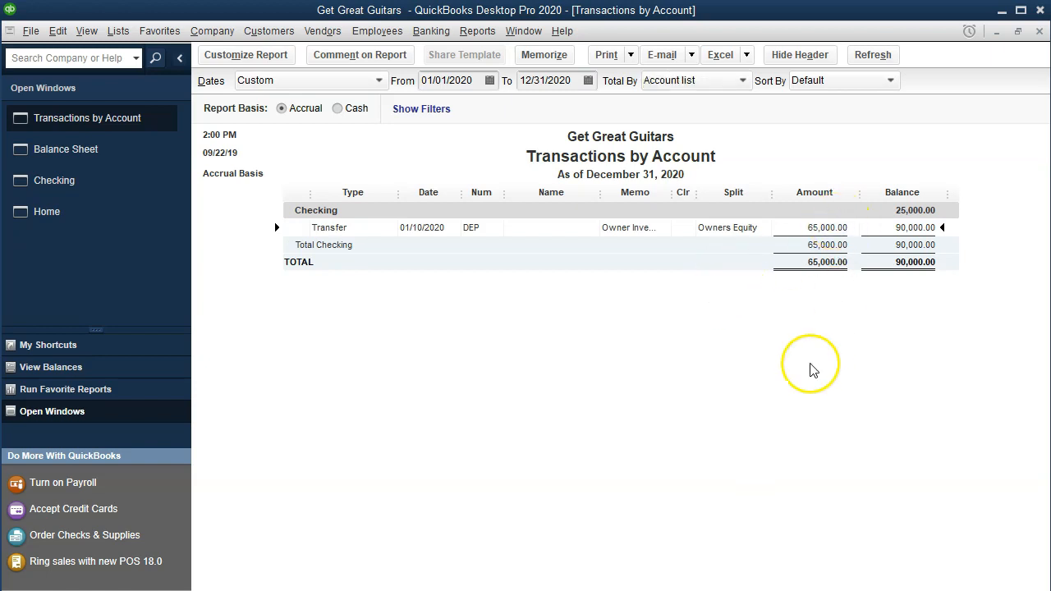
double_click(825, 228)
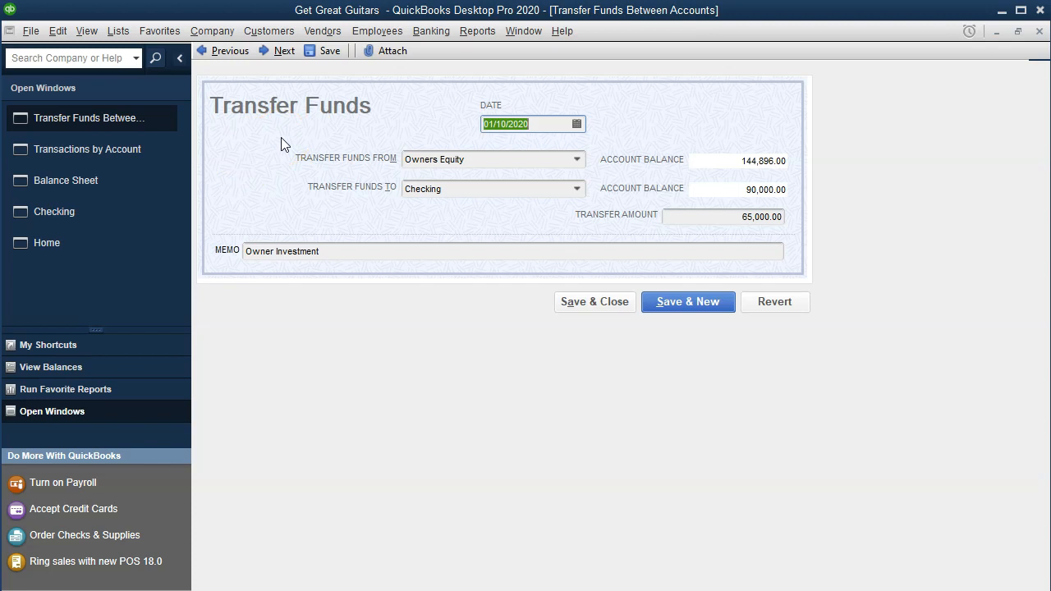
click(1040, 32)
click(1039, 31)
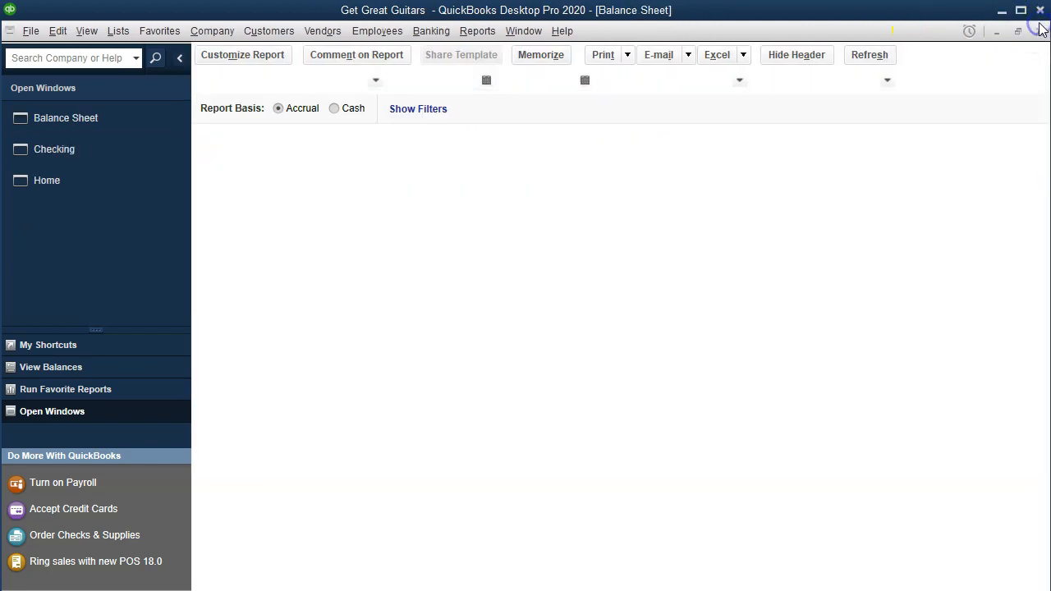
- Drill into the Owners Equity balance, list its transactions from 01/01/2020 to 12/31/2020, and close the list to return to the balance sheet
scroll(840, 342, down, 3)
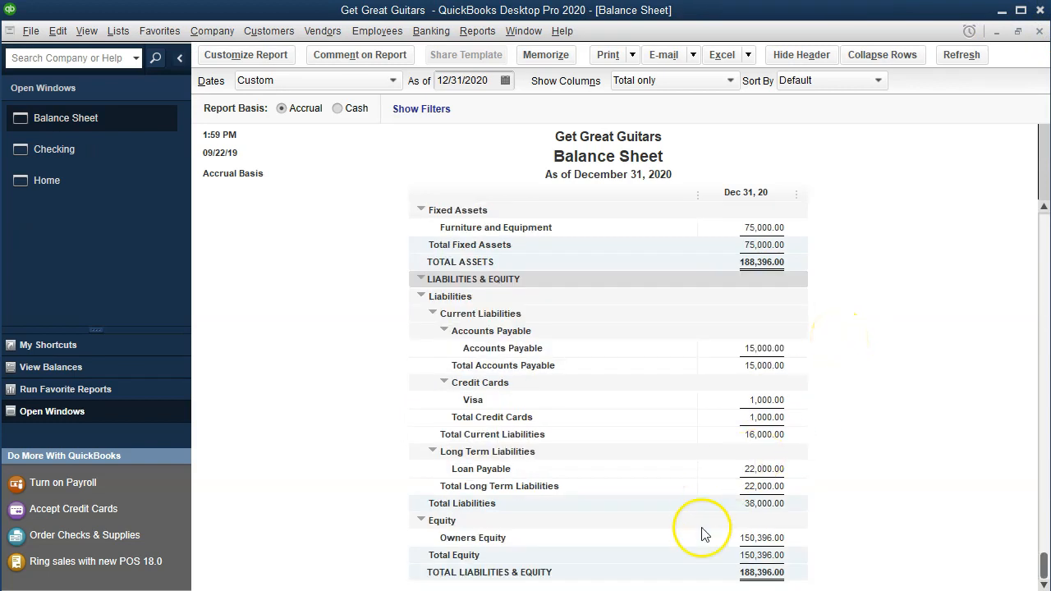
click(763, 537)
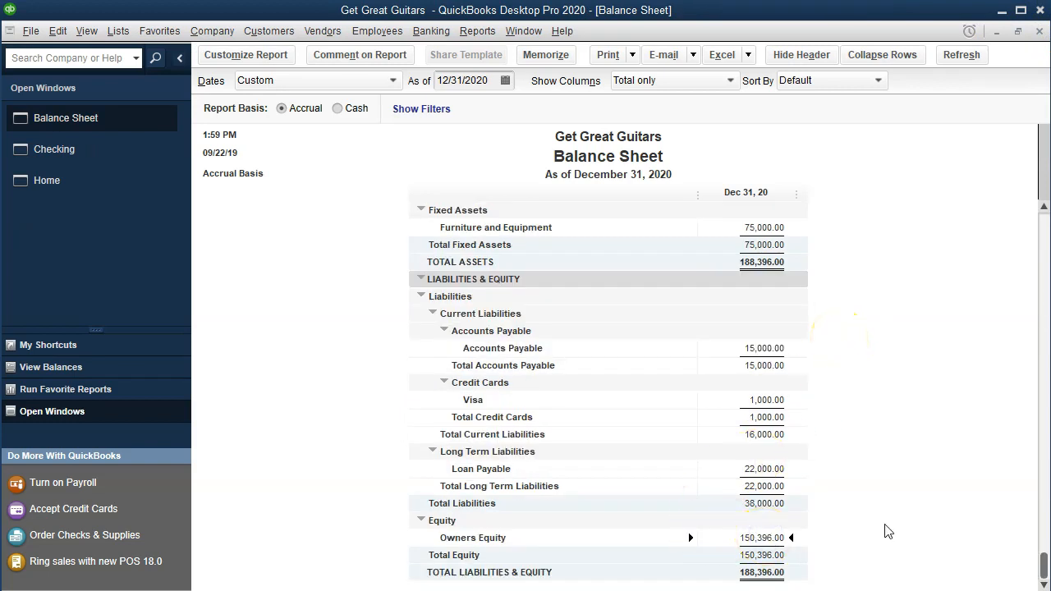
click(762, 538)
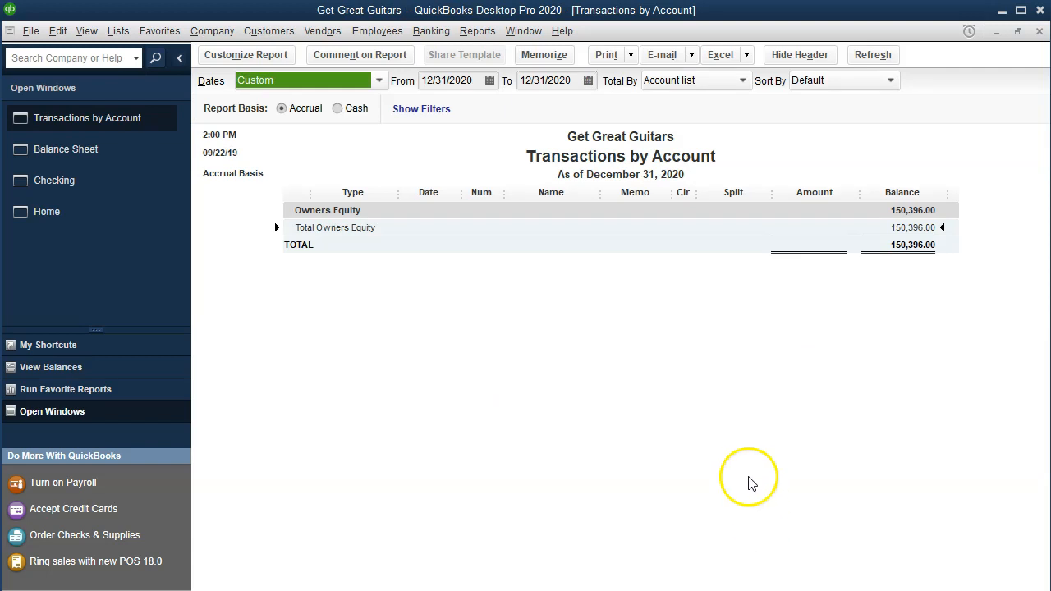
key(Tab)
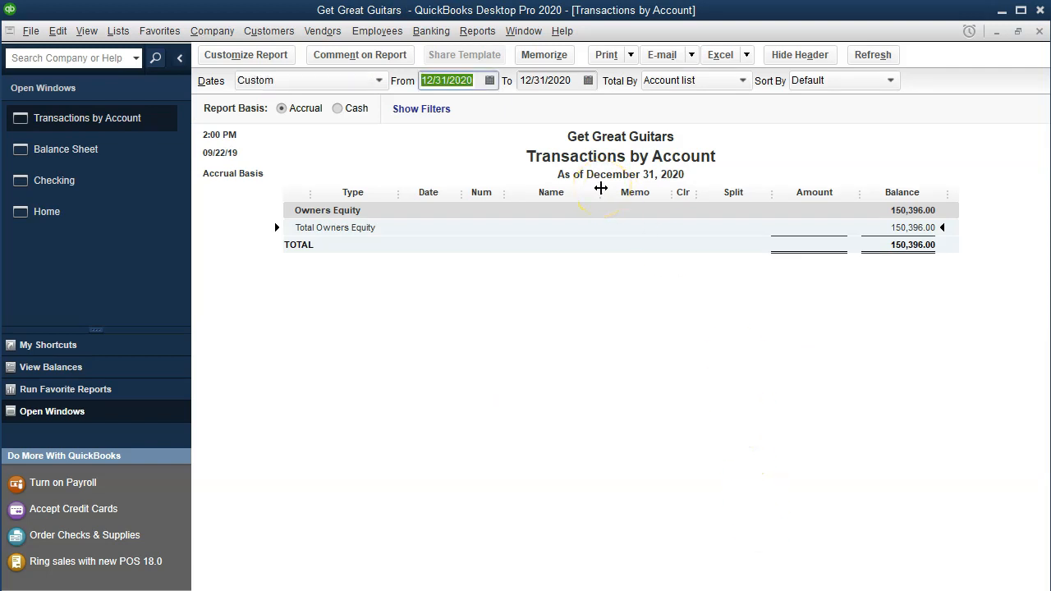
text(01)
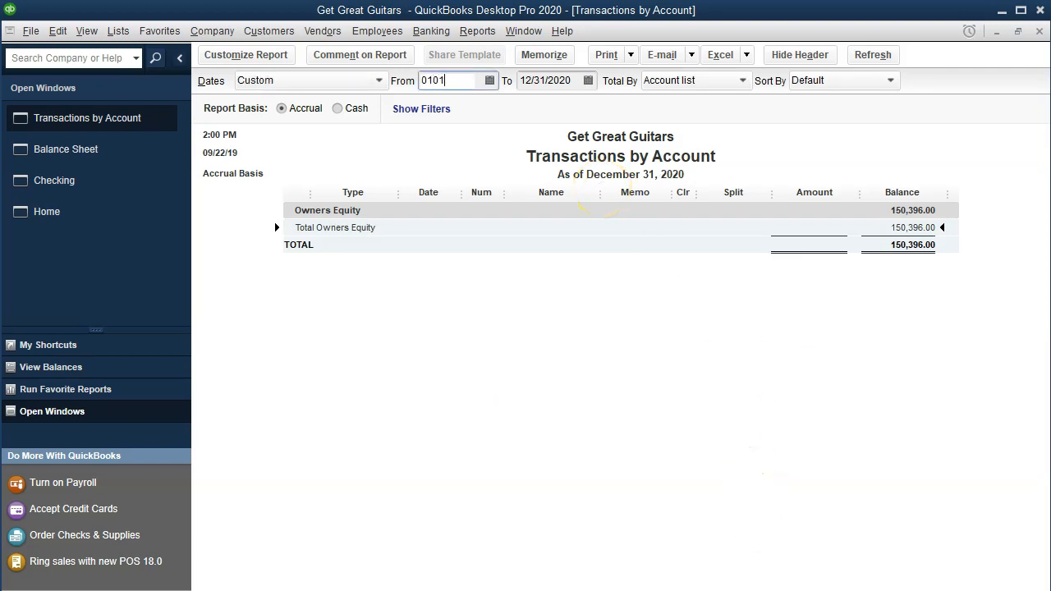
text(/01/2020)
key(Tab)
key(Tab)
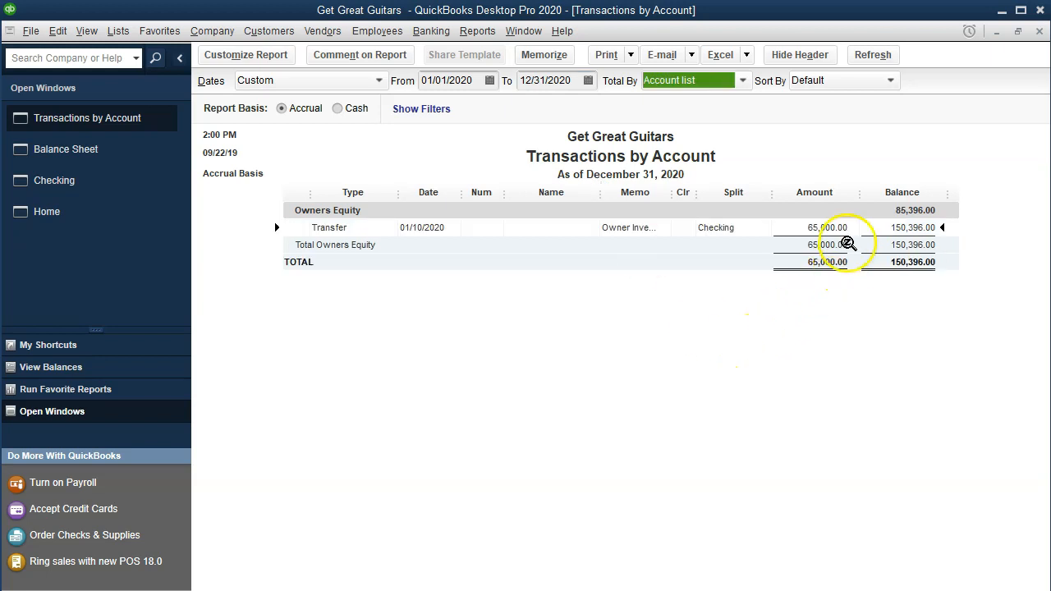
click(1038, 30)
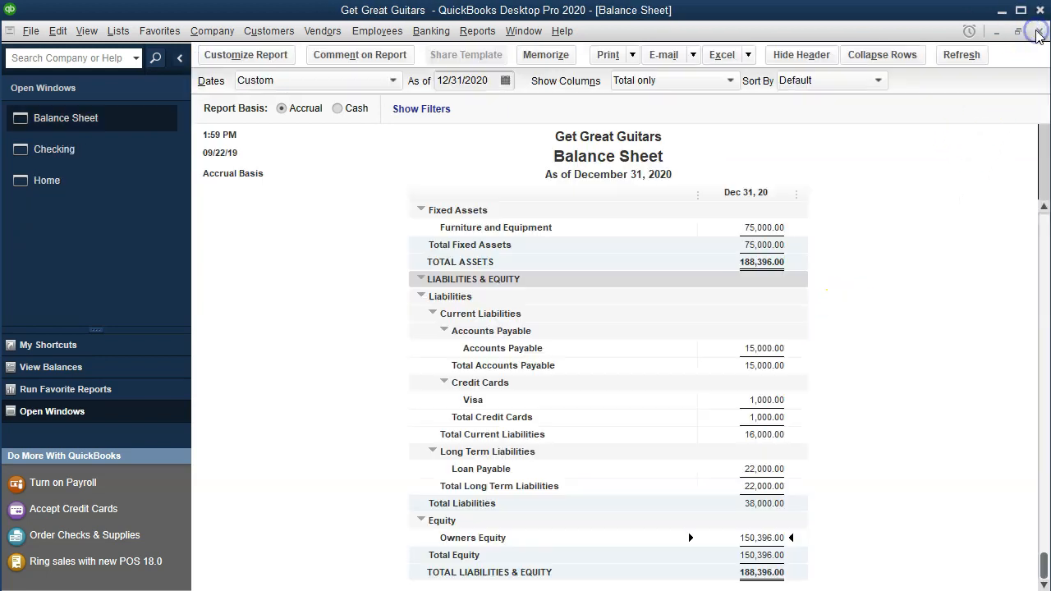
- Run the standard Profit & Loss report for 01/01/2020 to 12/31/2020
click(483, 33)
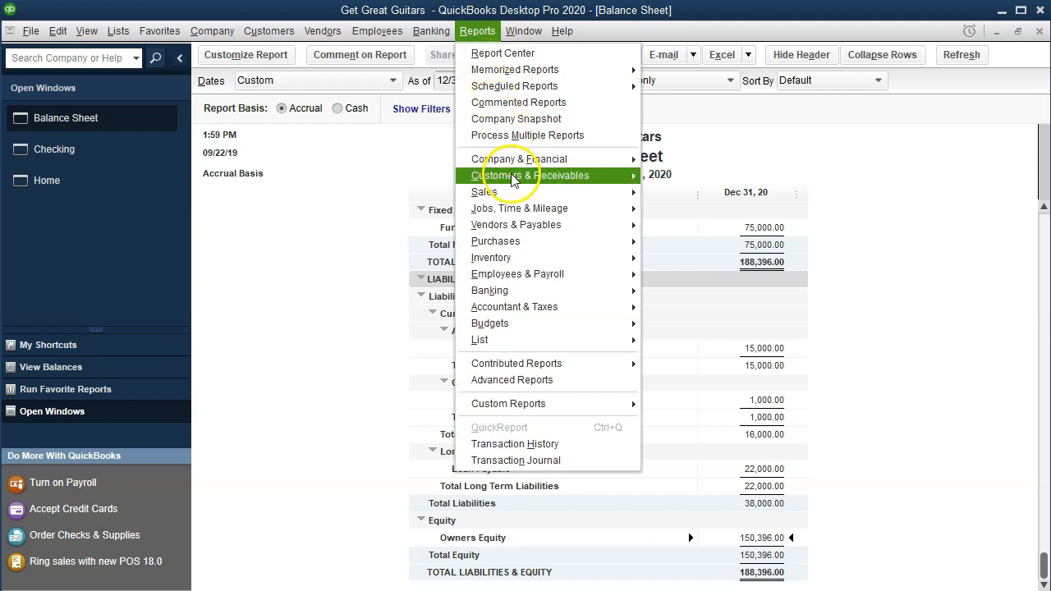
mouse_move(523, 164)
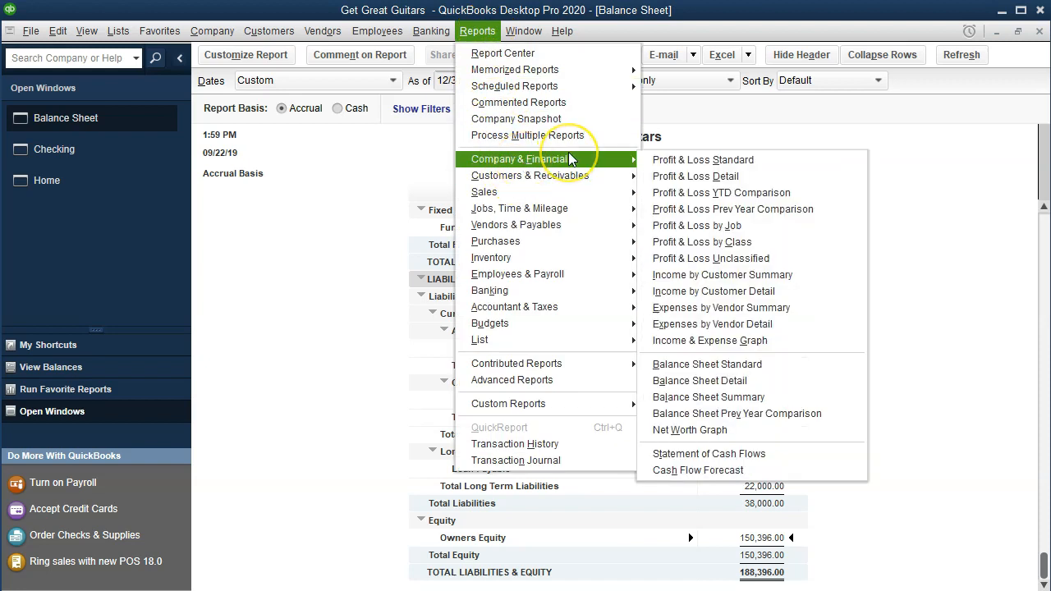
click(690, 161)
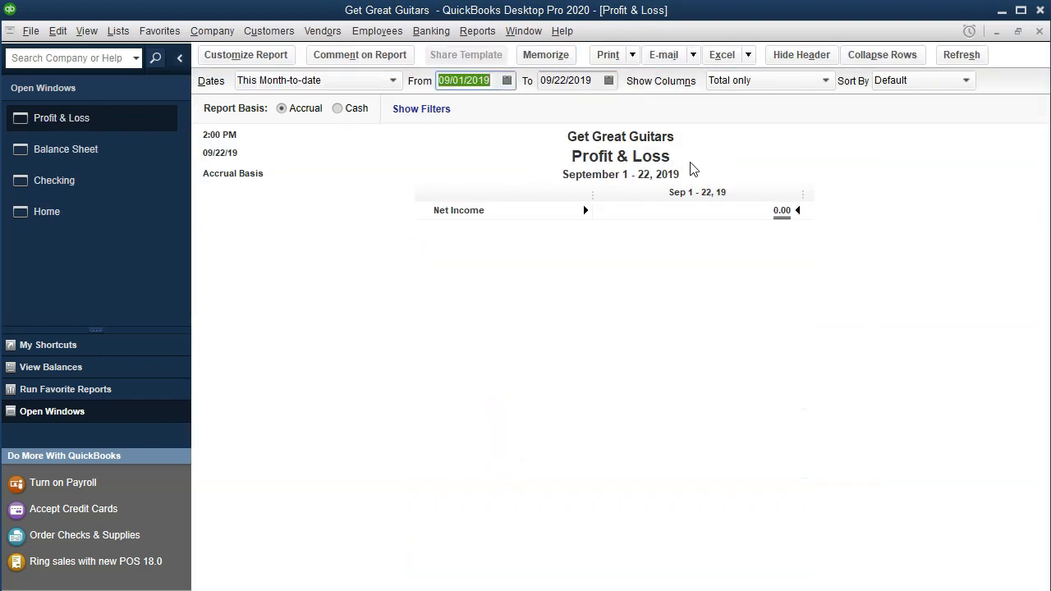
text(01012020)
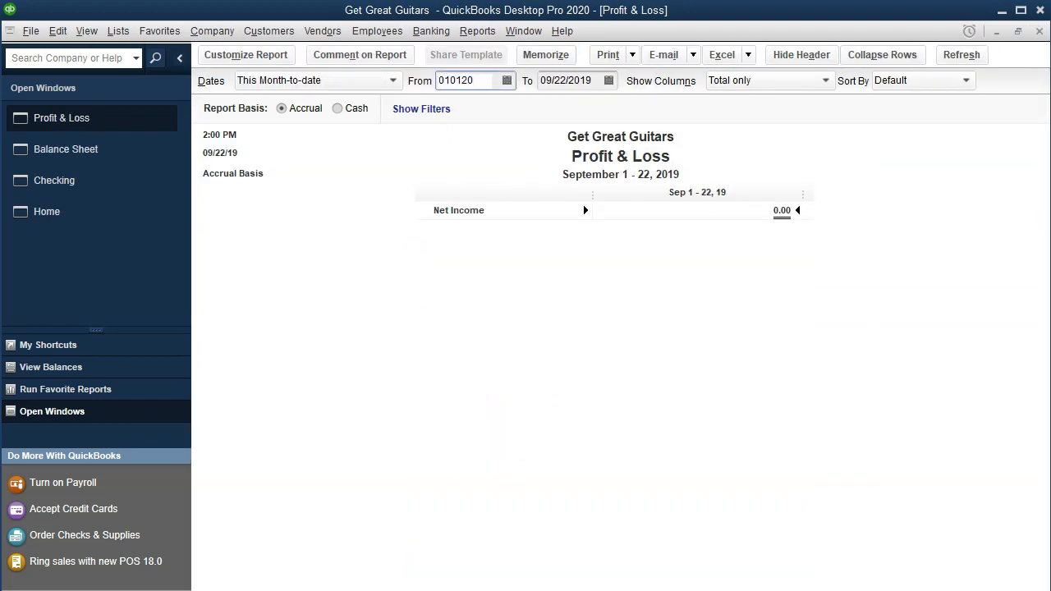
key(Tab)
text(12/31/2020)
key(Tab)
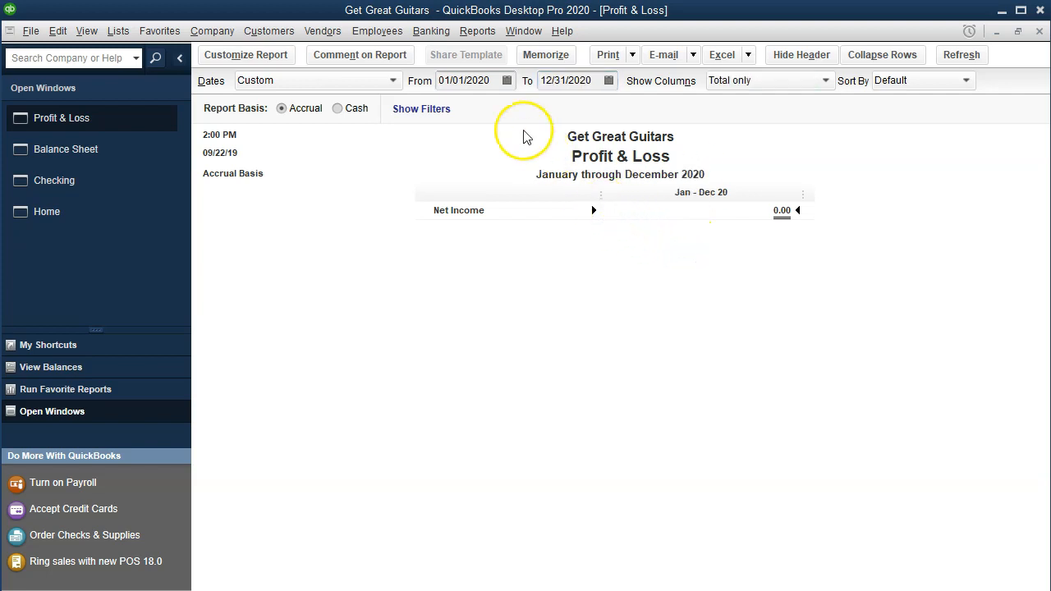
- Run the Trial Balance report for 01/01/2020 to 12/31/2020
click(478, 33)
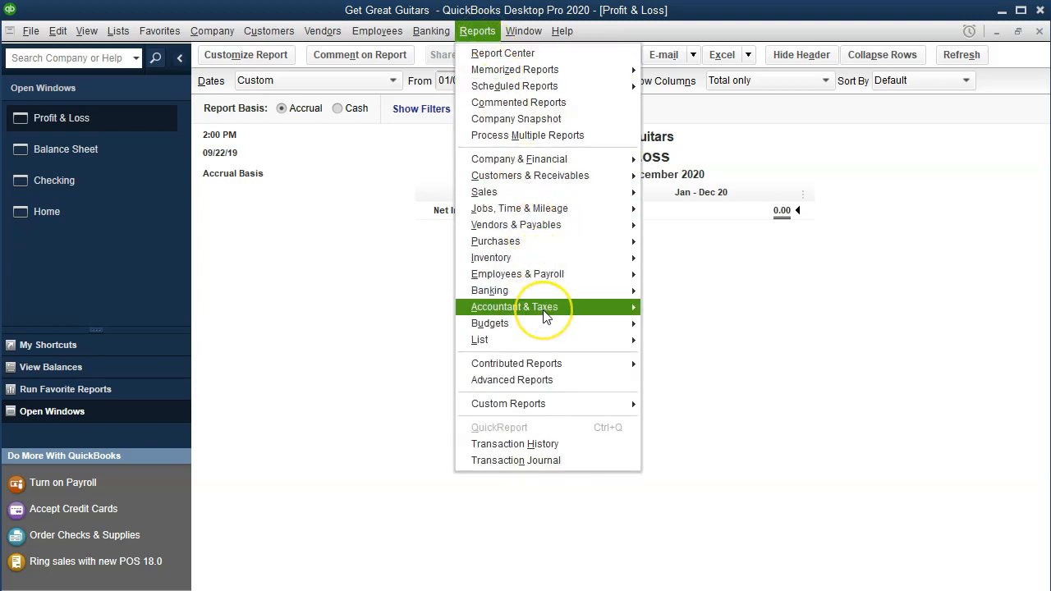
mouse_move(546, 315)
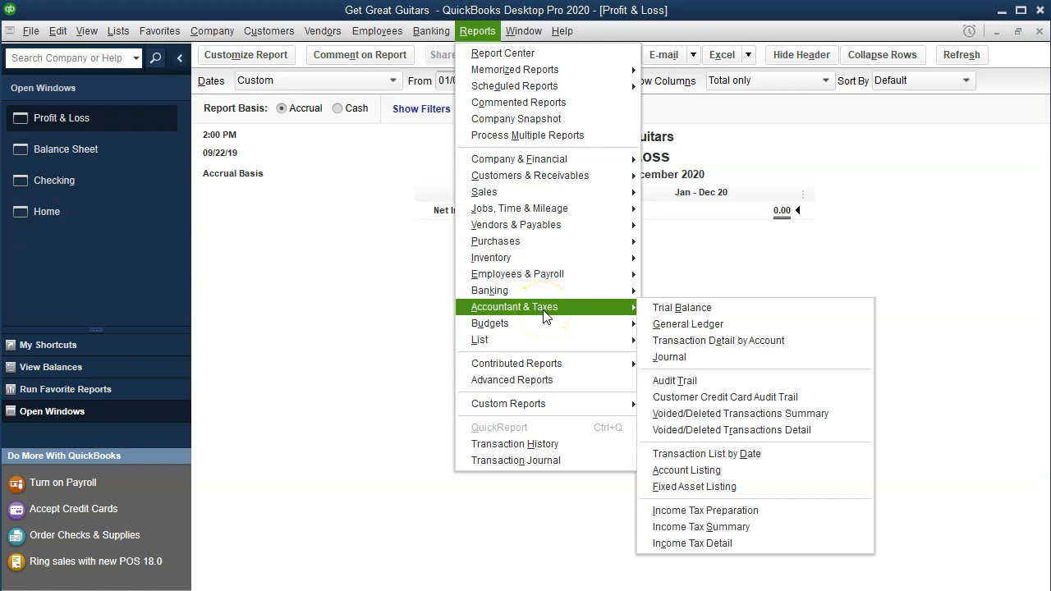
click(663, 308)
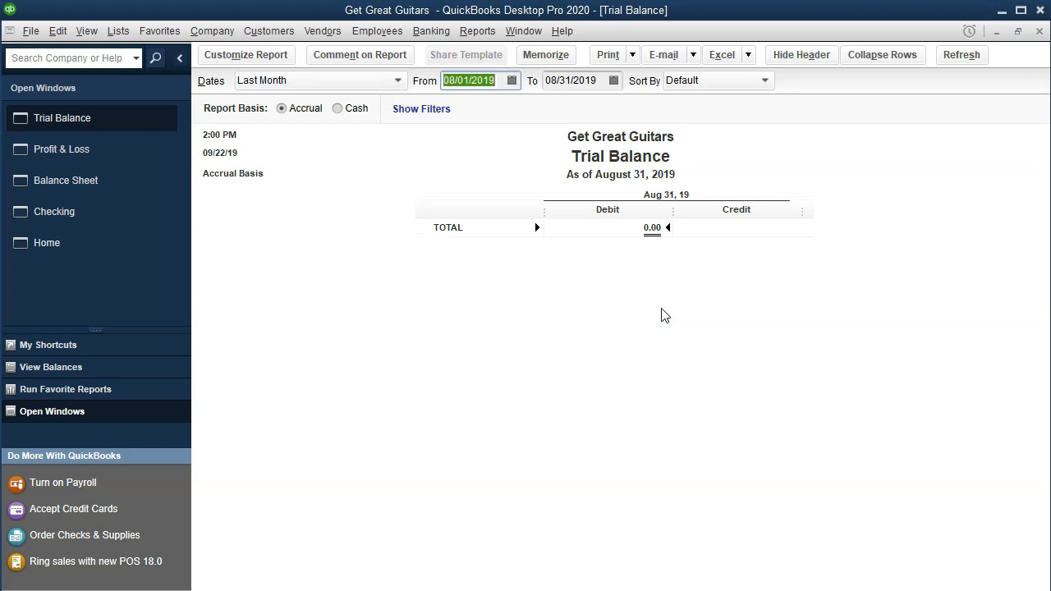
text(01012020)
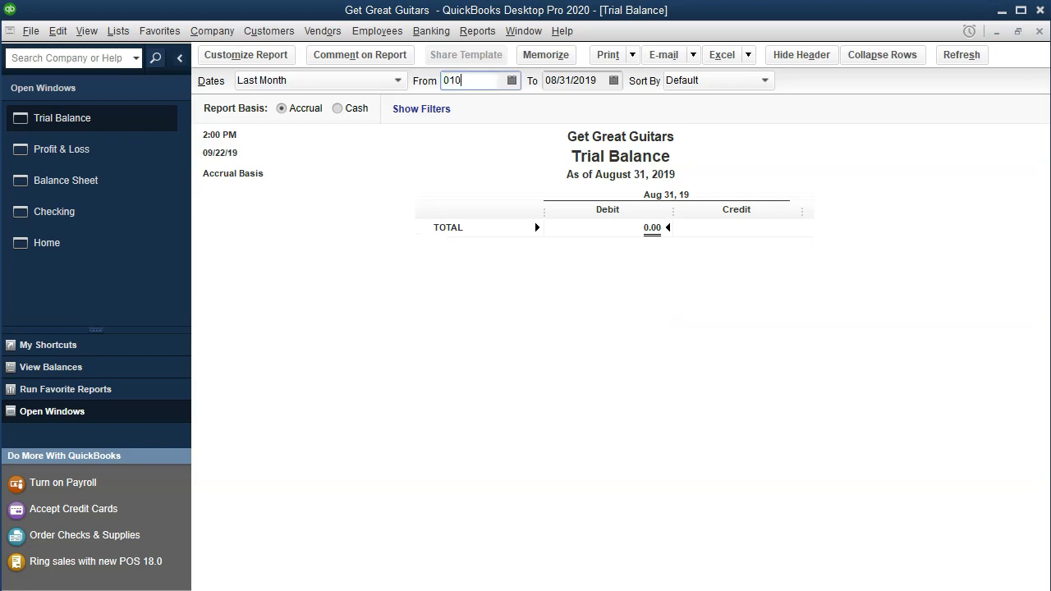
key(Tab)
text(12312020)
key(Tab)
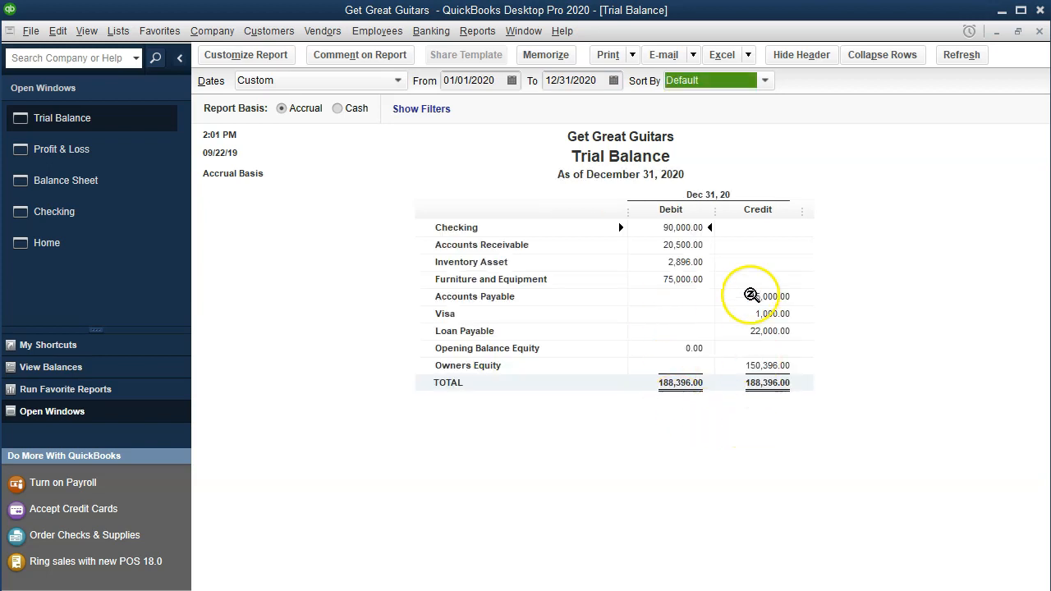
- Examine the Checking, Owners Equity and Loan Payable balances in the trial balance
click(688, 229)
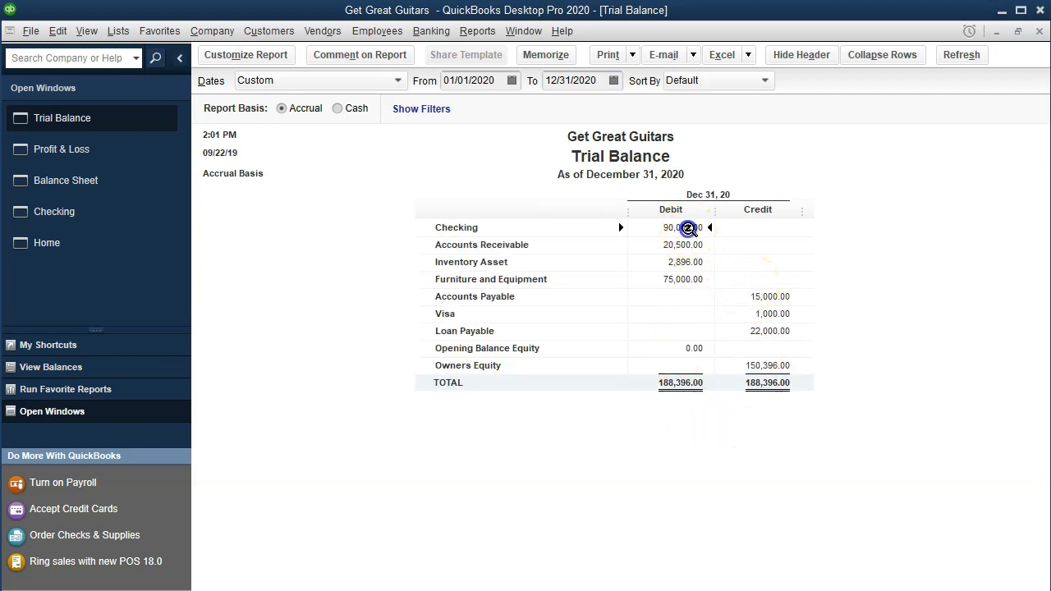
click(779, 366)
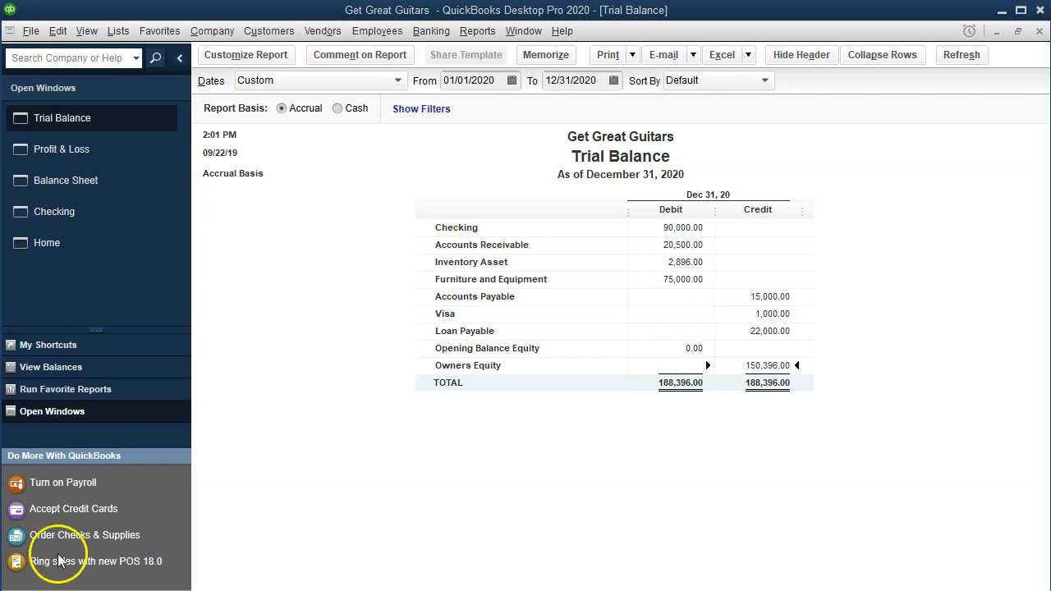
click(673, 229)
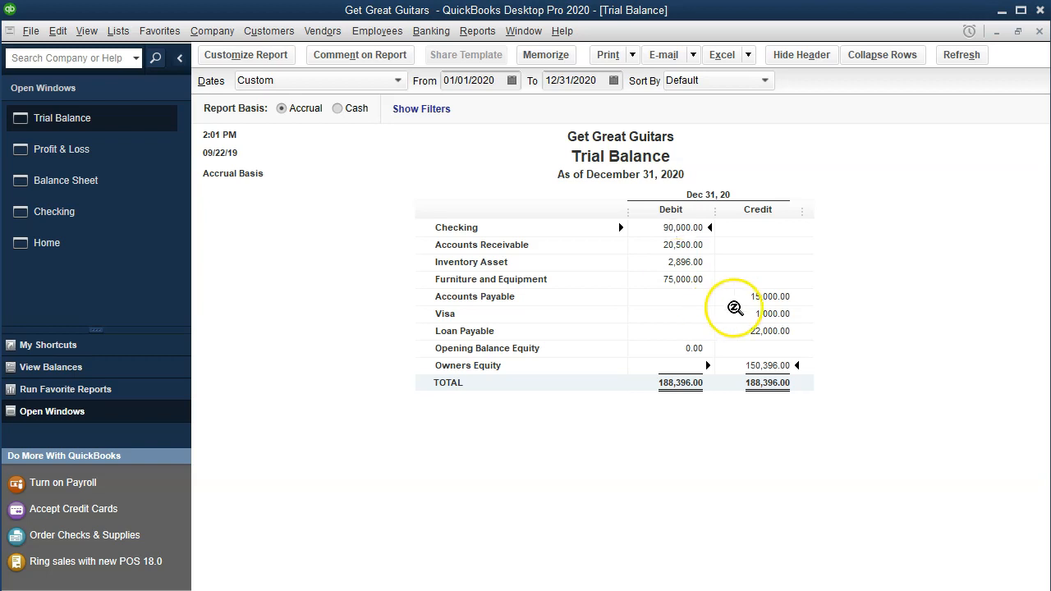
click(776, 331)
click(797, 402)
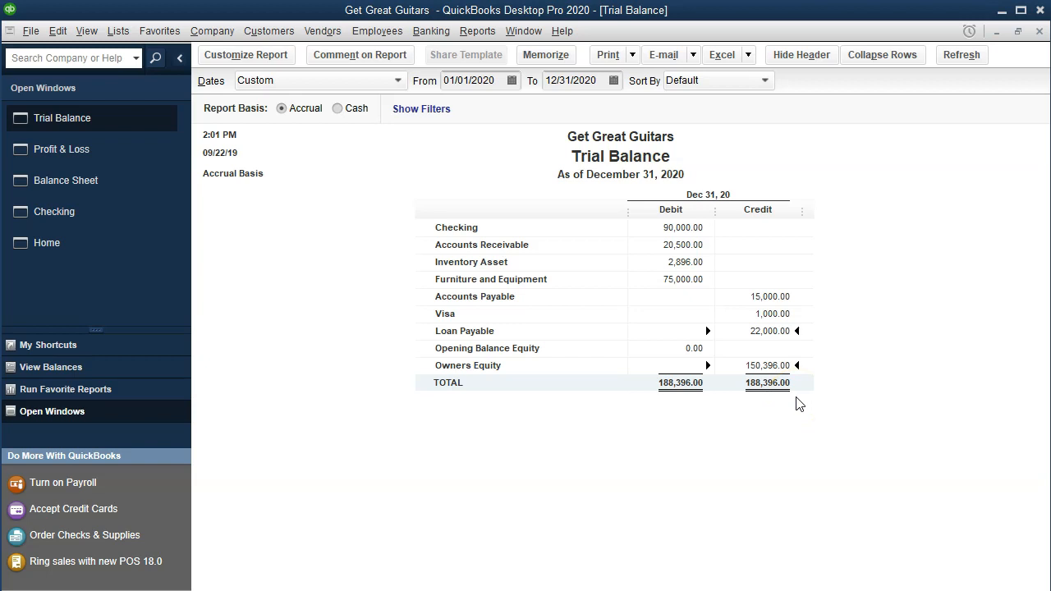
- Start a new deposit to Checking, keeping the date 01/10/2020 and the memo Deposit
click(91, 247)
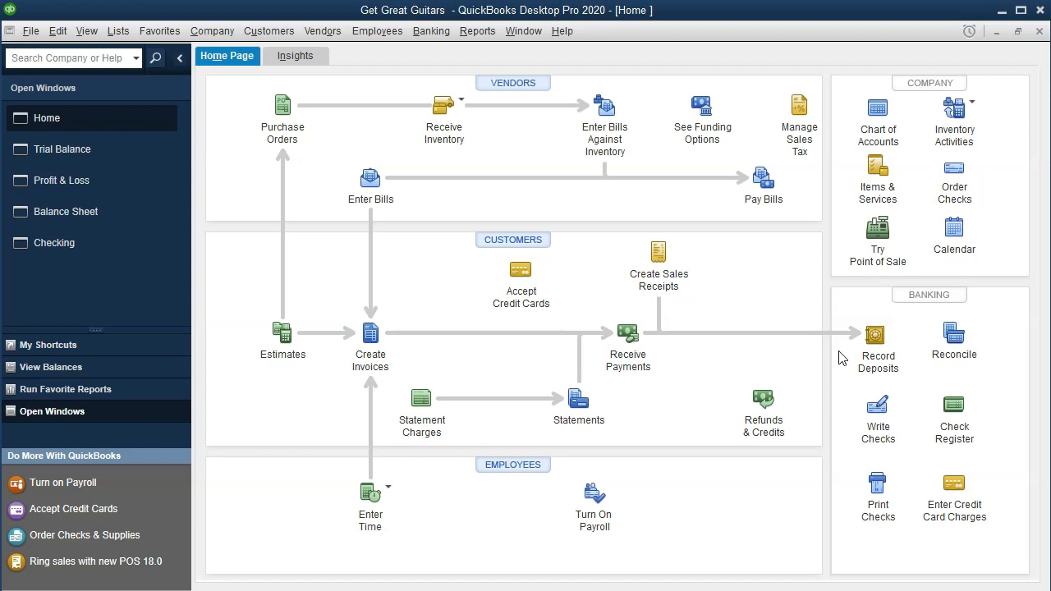
click(875, 335)
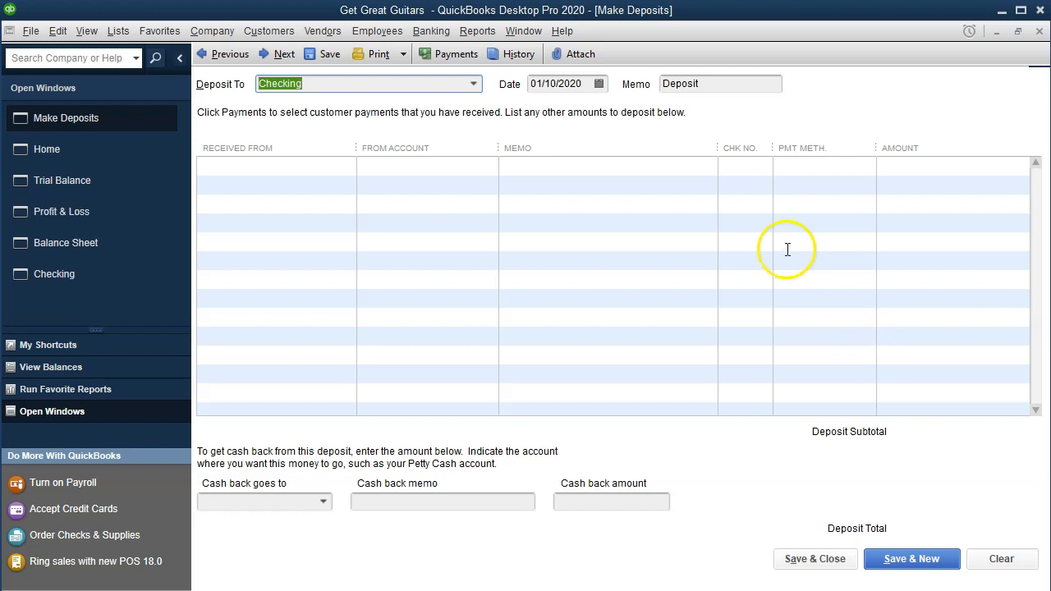
click(437, 36)
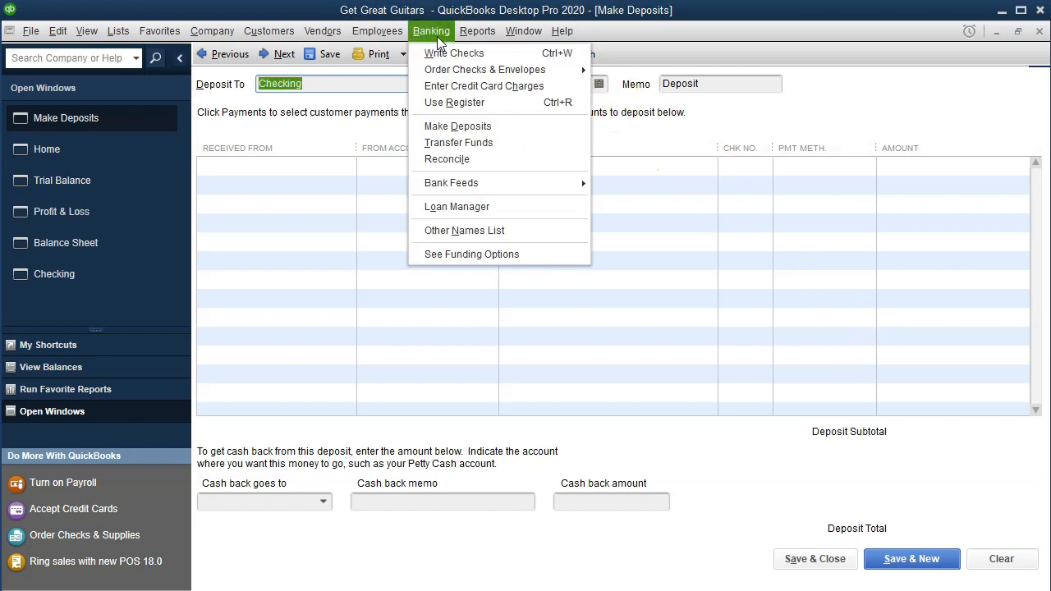
click(457, 125)
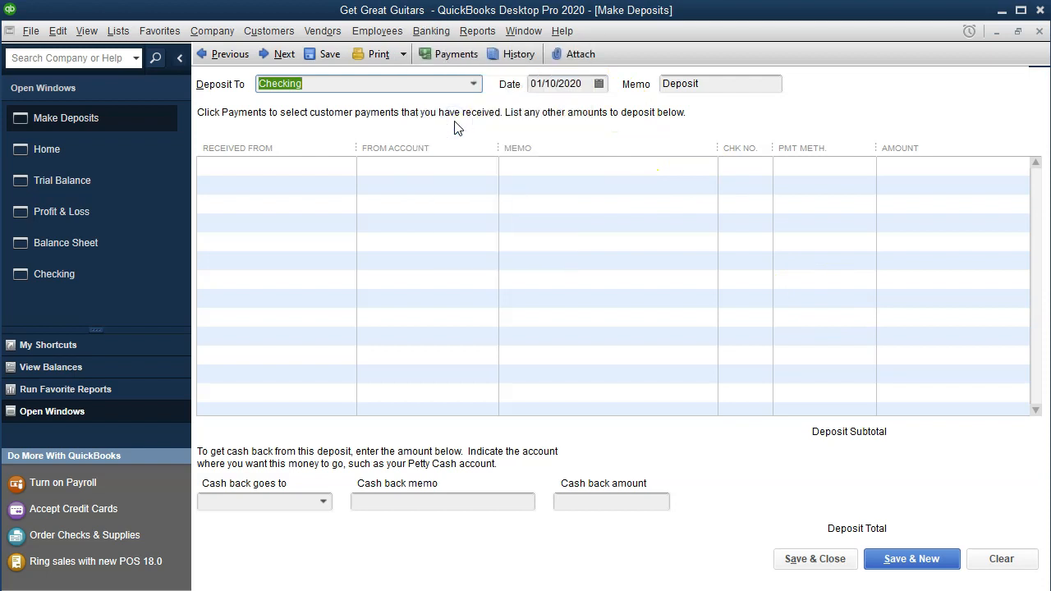
click(372, 100)
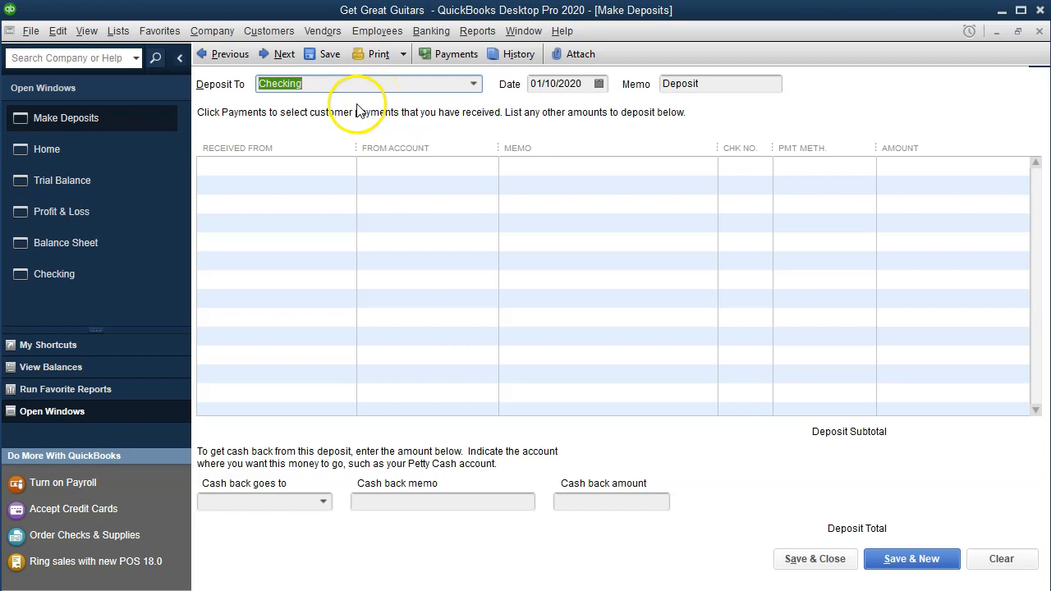
click(475, 84)
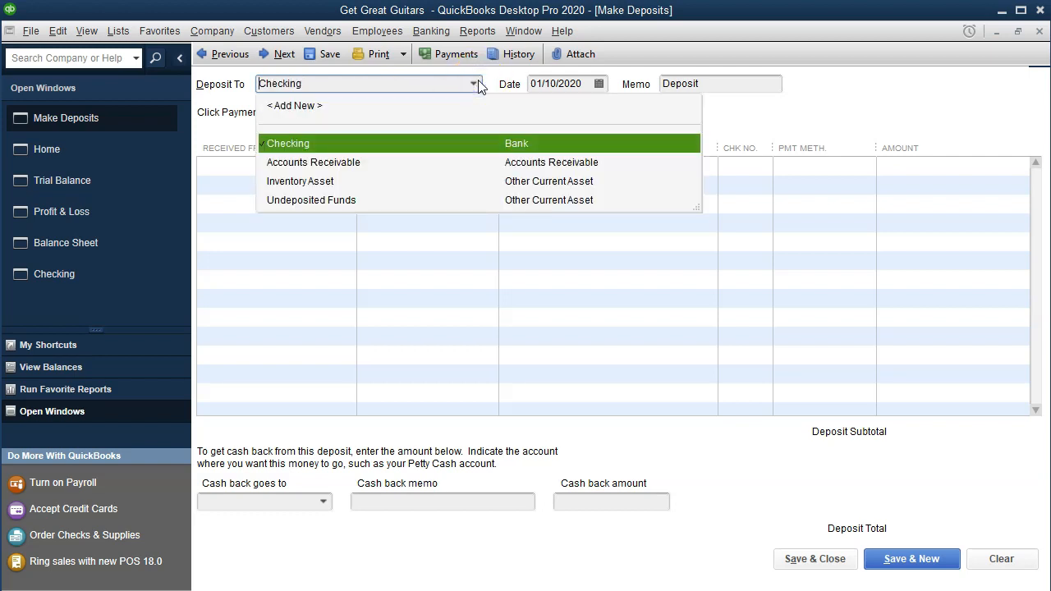
click(474, 85)
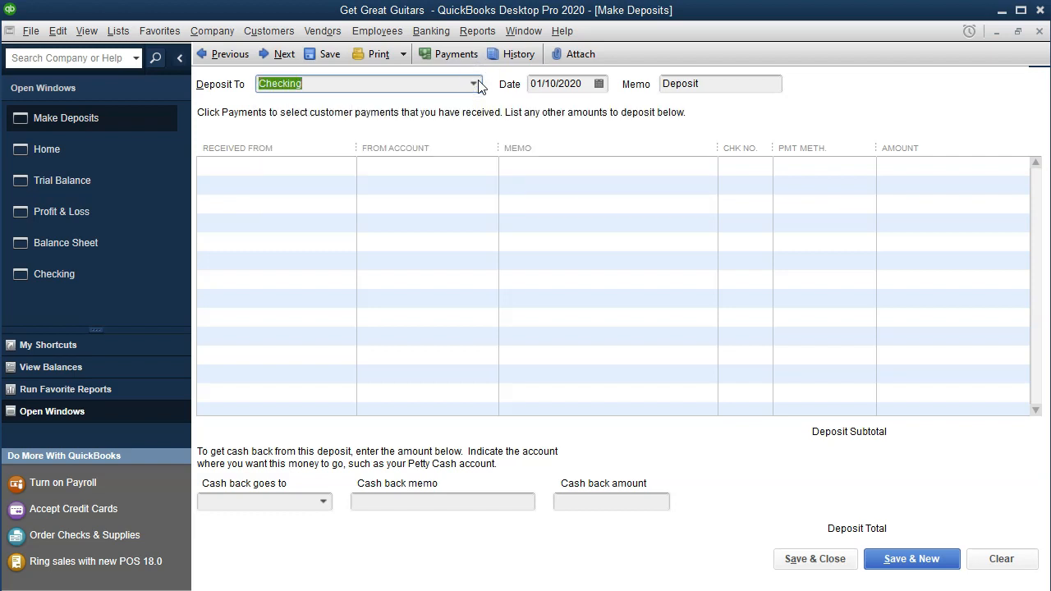
key(Tab)
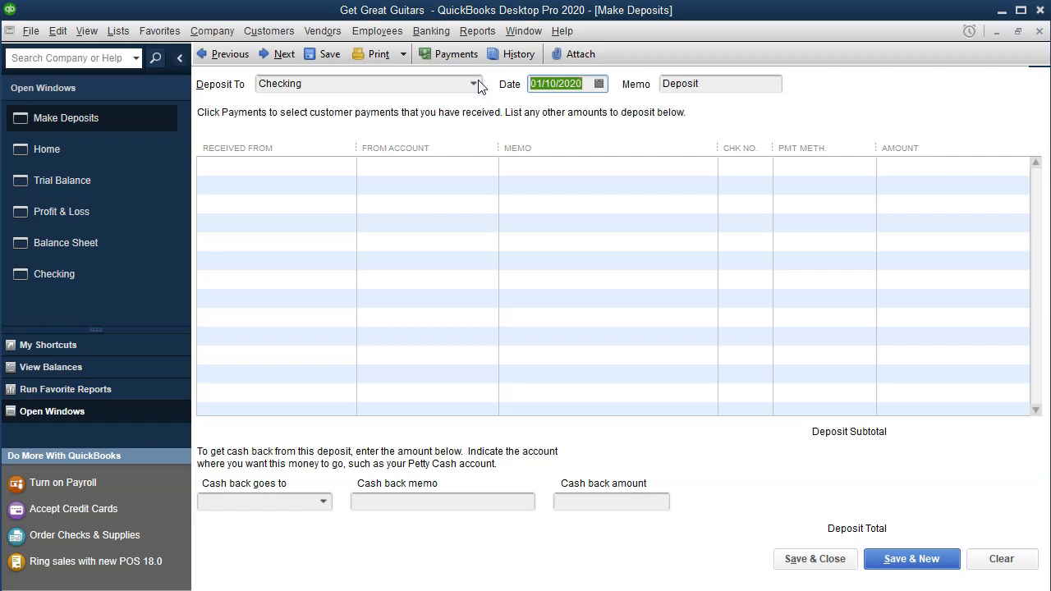
key(Tab)
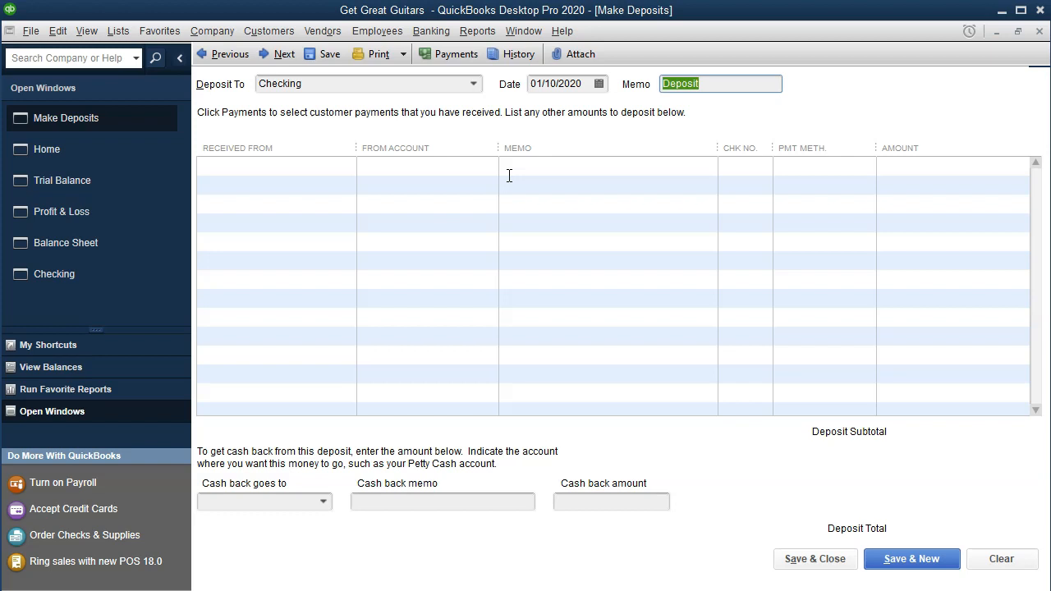
key(Tab)
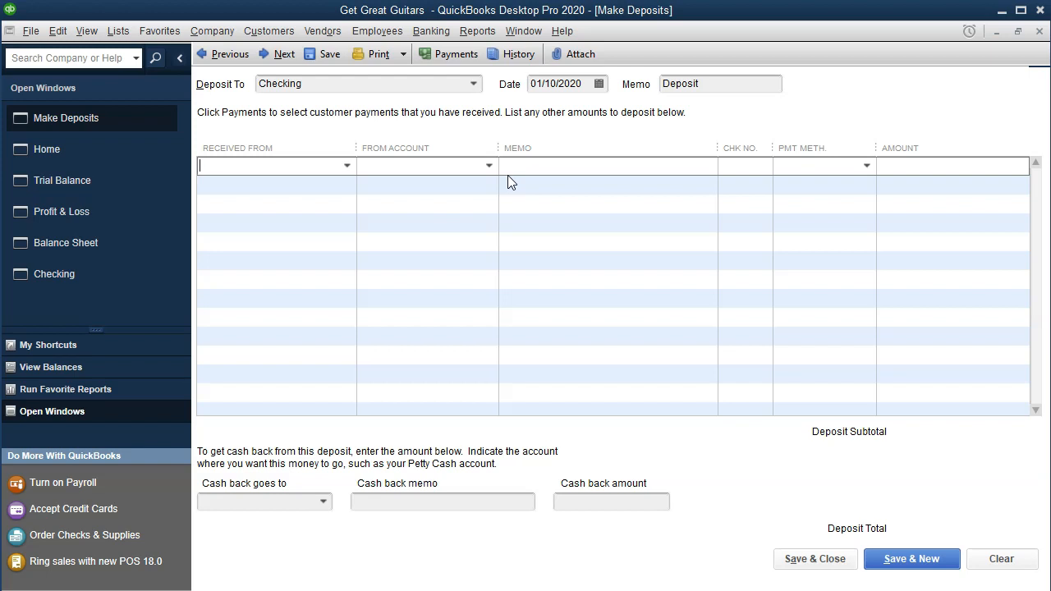
- Enter Chase as the payer on the deposit's first line and quick-add it to the name list as type Other
text(A)
key(BackSpace)
text(Chase)
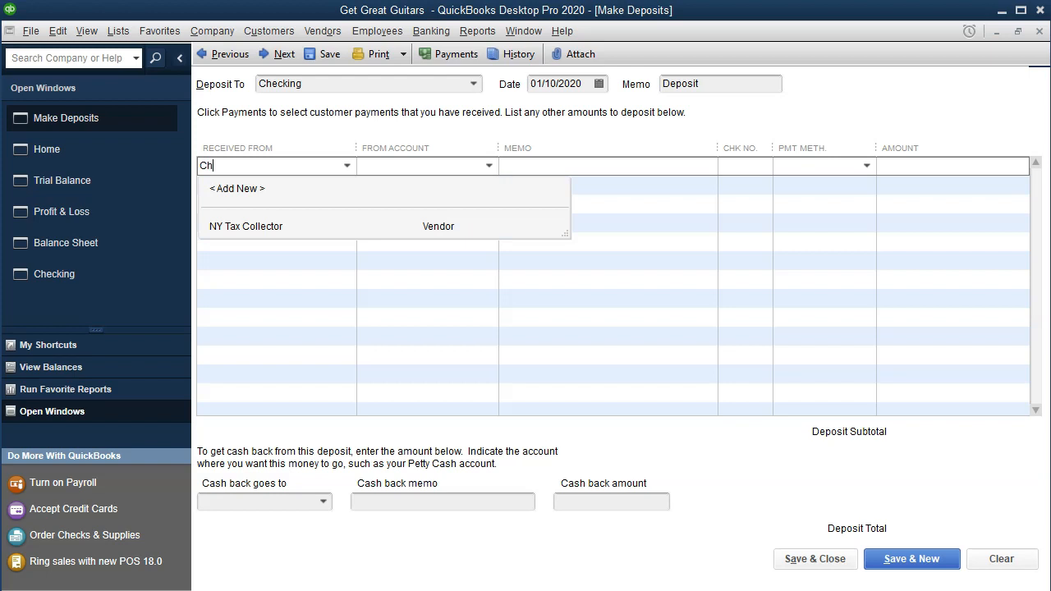
key(Tab)
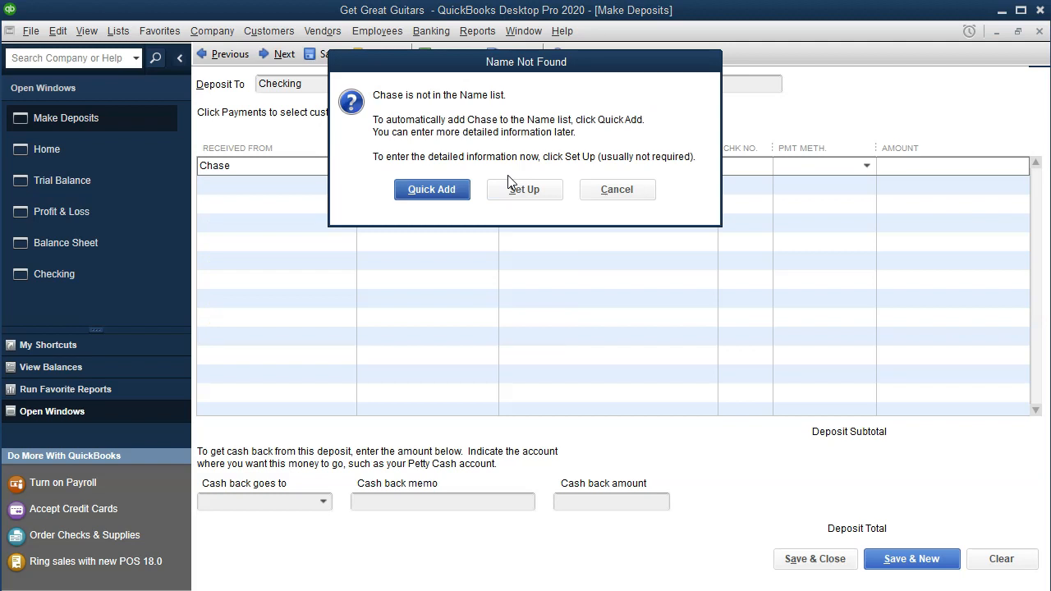
click(448, 194)
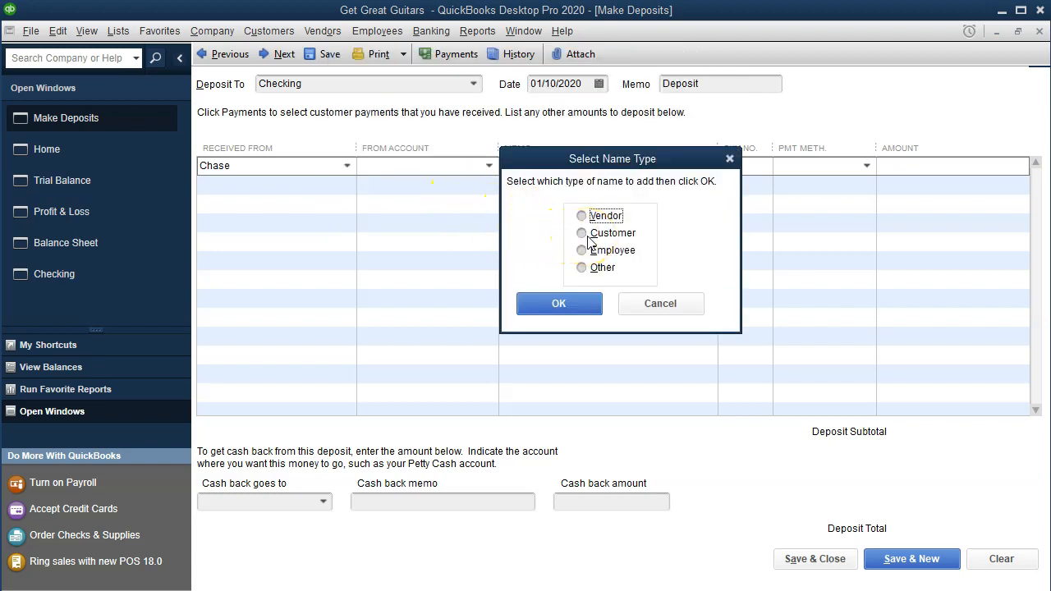
click(583, 234)
click(581, 216)
click(582, 267)
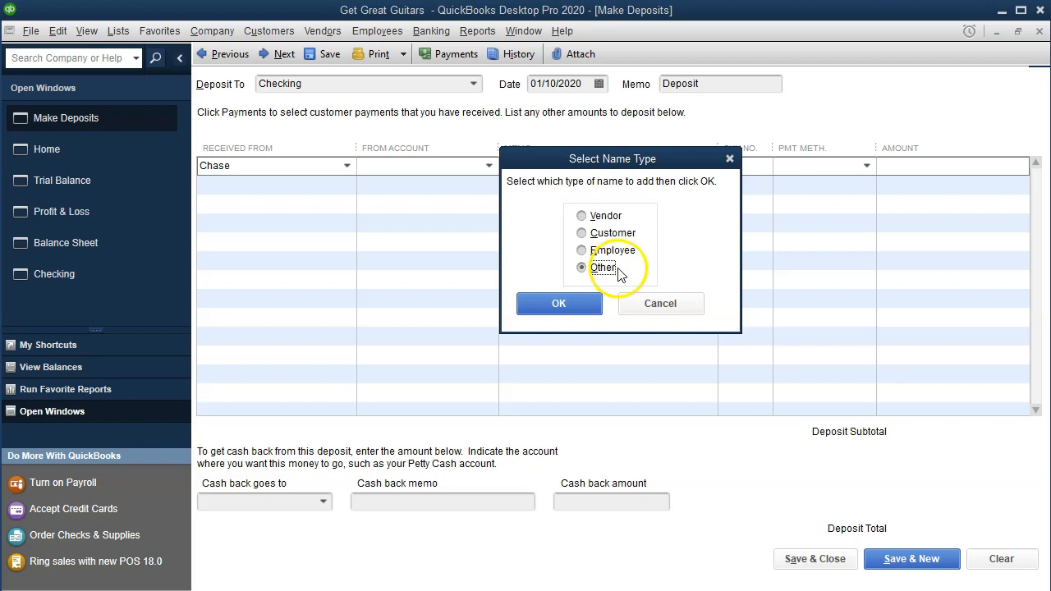
click(571, 299)
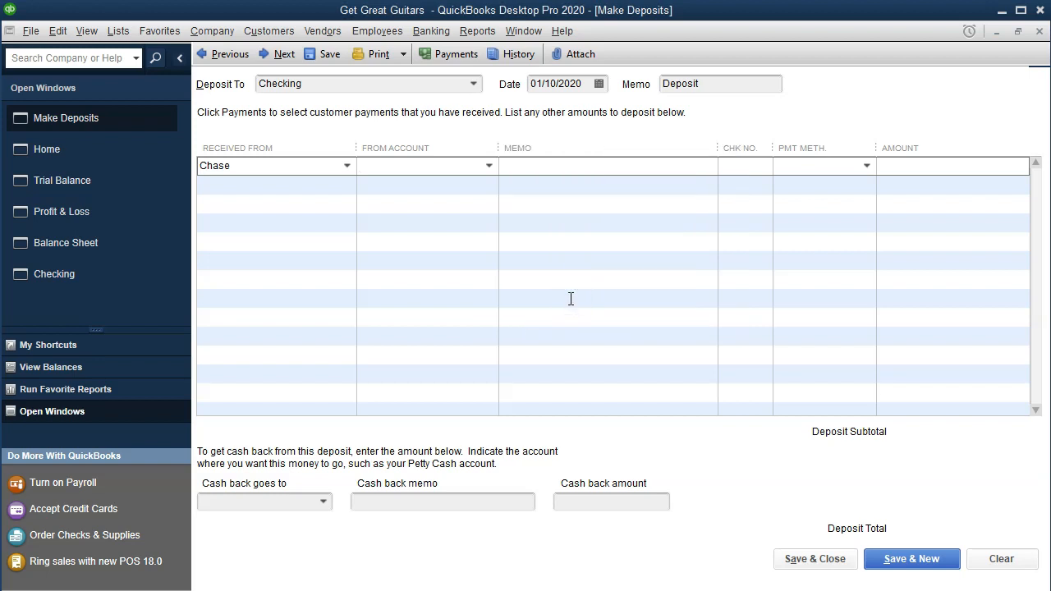
- Assign the Chase line to Loan Payable with a Bank Loan memo including the loan number, amount 50000, and save and close the deposit
click(487, 170)
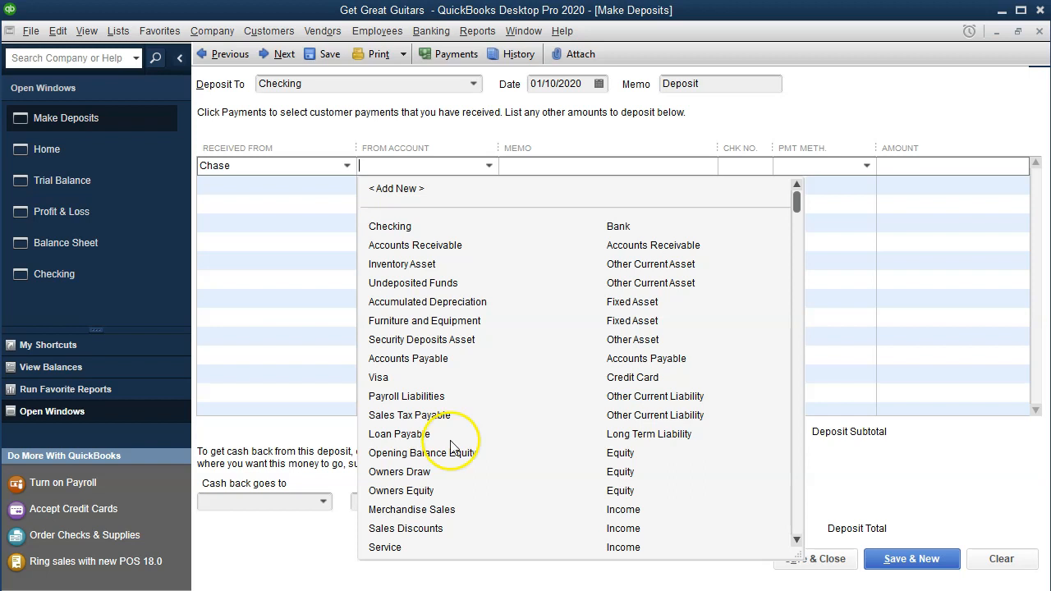
click(601, 440)
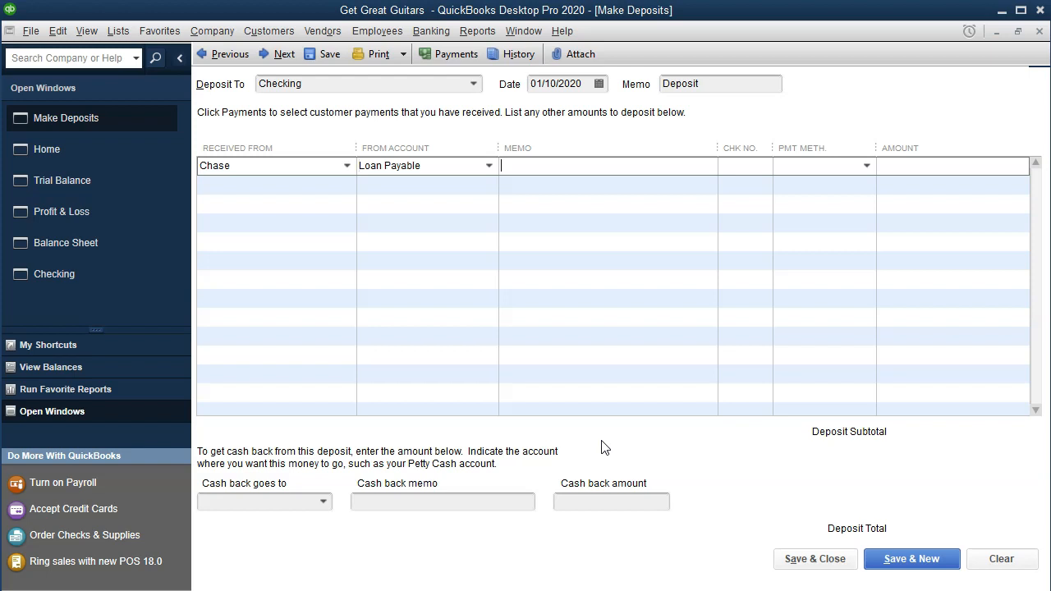
text(Bank Loan)
text(4564)
key(Tab)
text(50000)
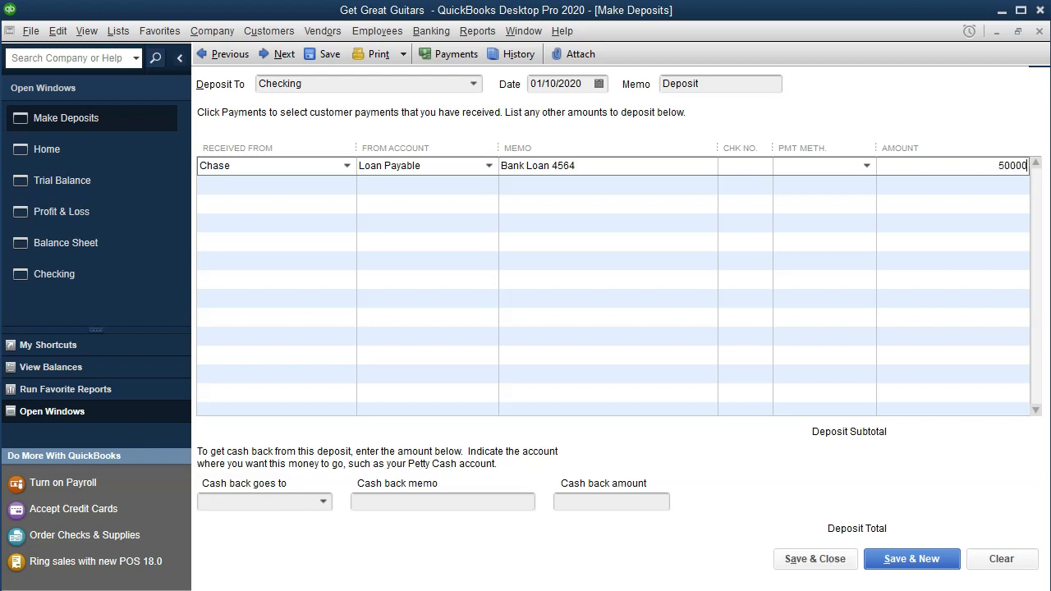
key(Tab)
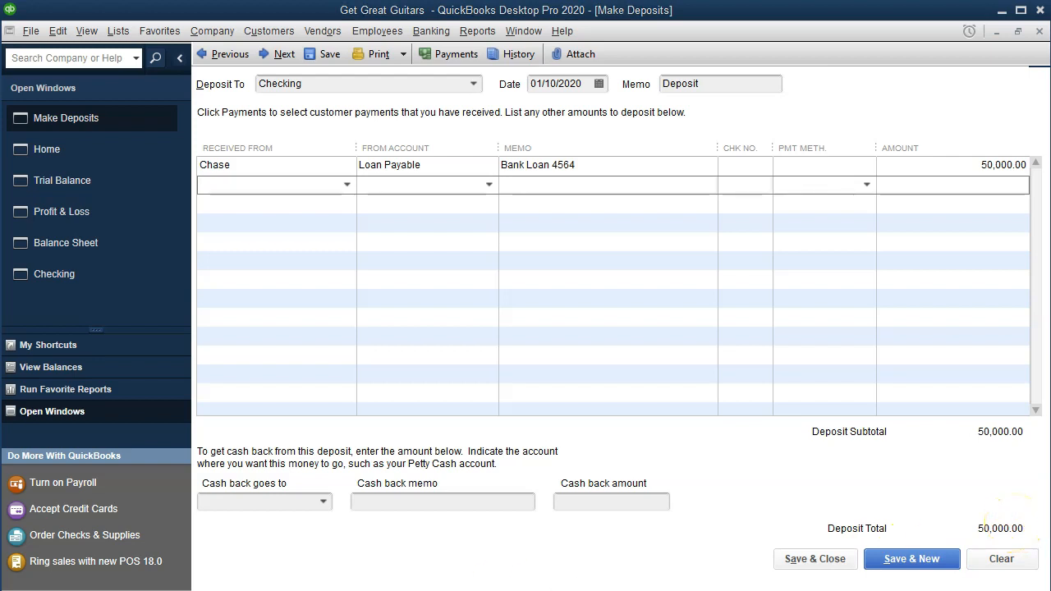
click(813, 559)
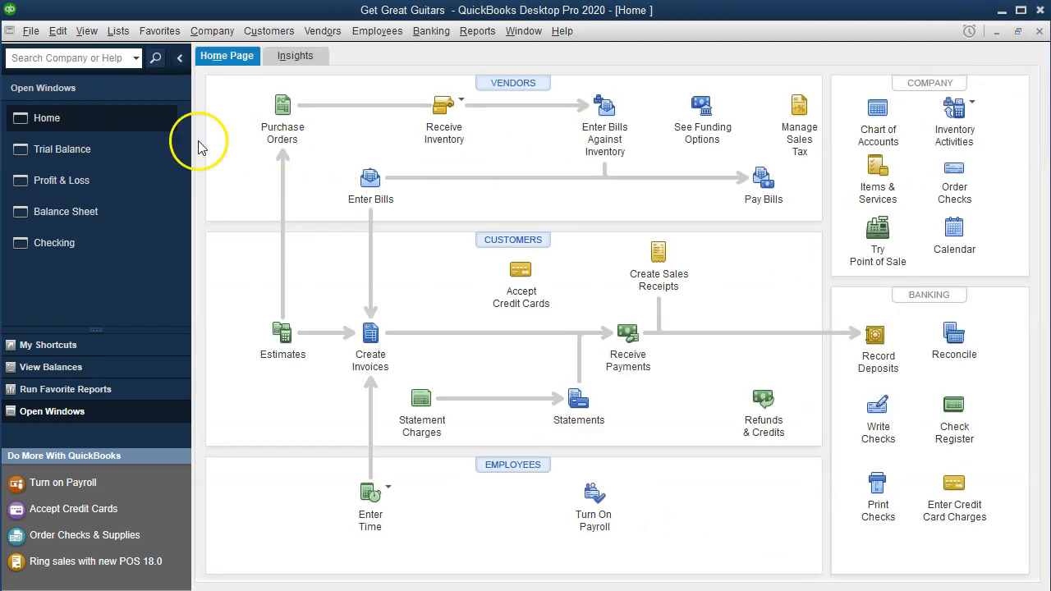
- Drill into the Checking balance on the Balance Sheet and list its transactions from 01/01/2020 to 12/31/2020
click(114, 212)
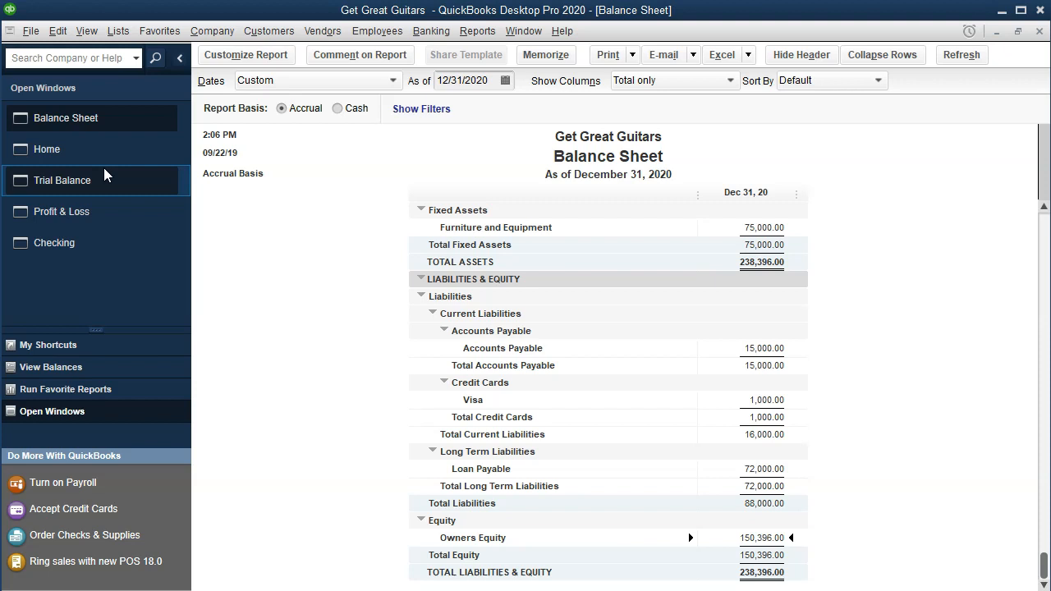
scroll(582, 317, up, 5)
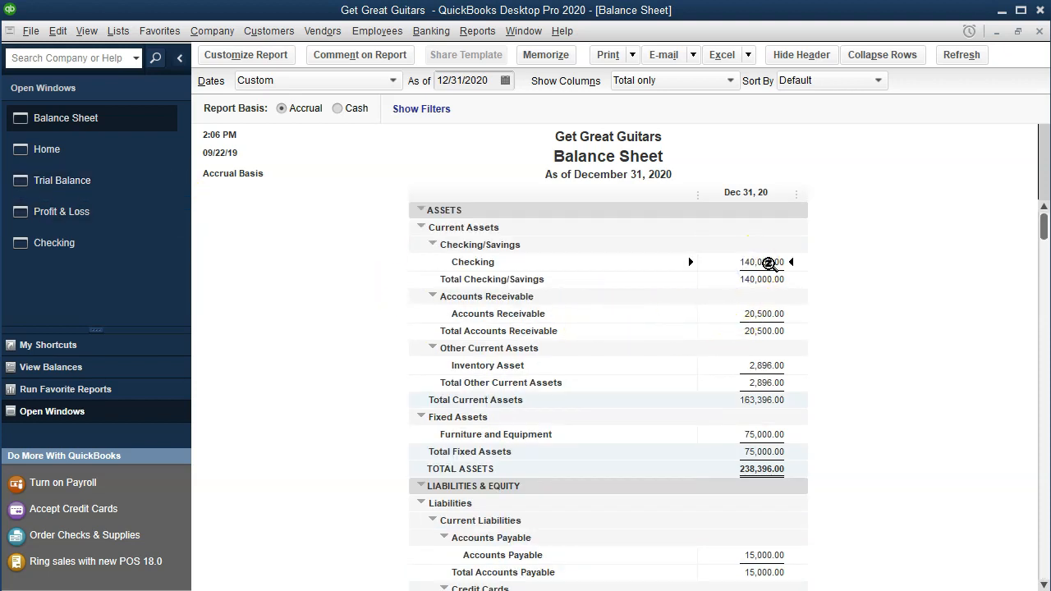
double_click(768, 263)
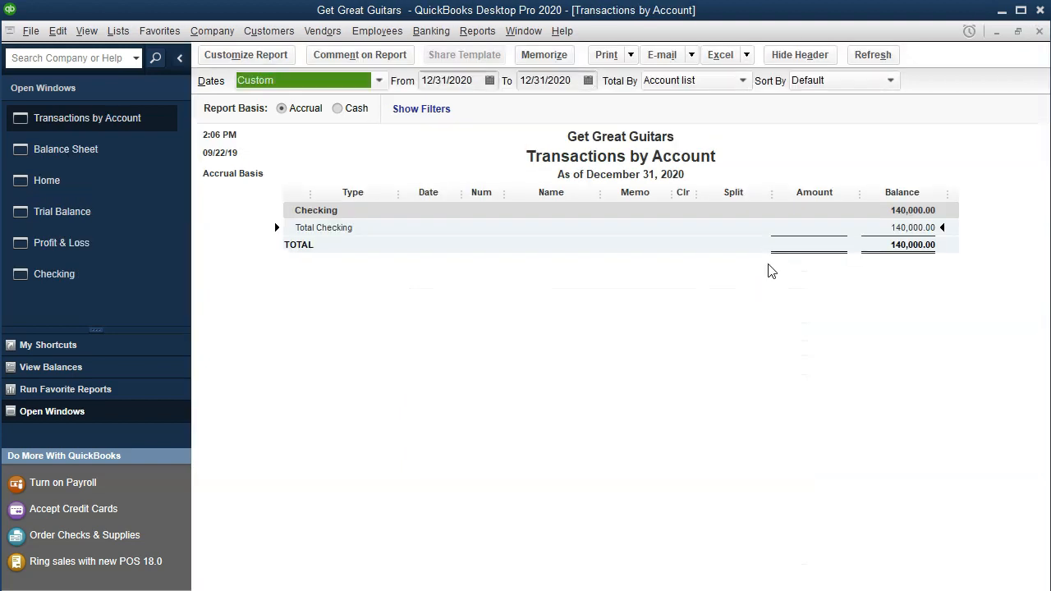
key(Tab)
text(01/01/2020)
key(Tab)
key(Tab)
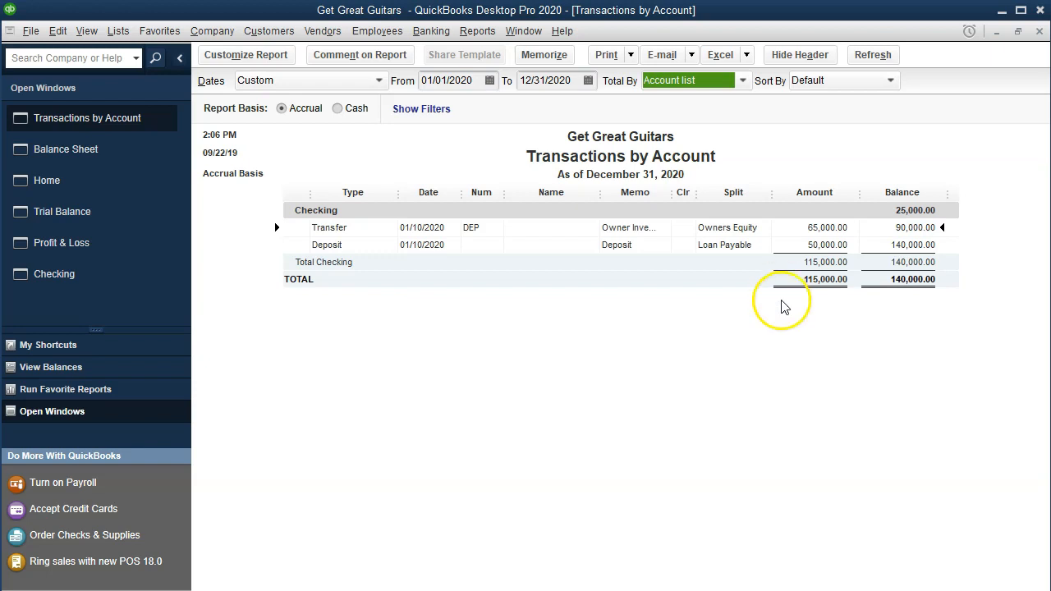
- View the source deposit behind the Loan Payable line in the Checking transactions, and return to the Balance Sheet
click(825, 244)
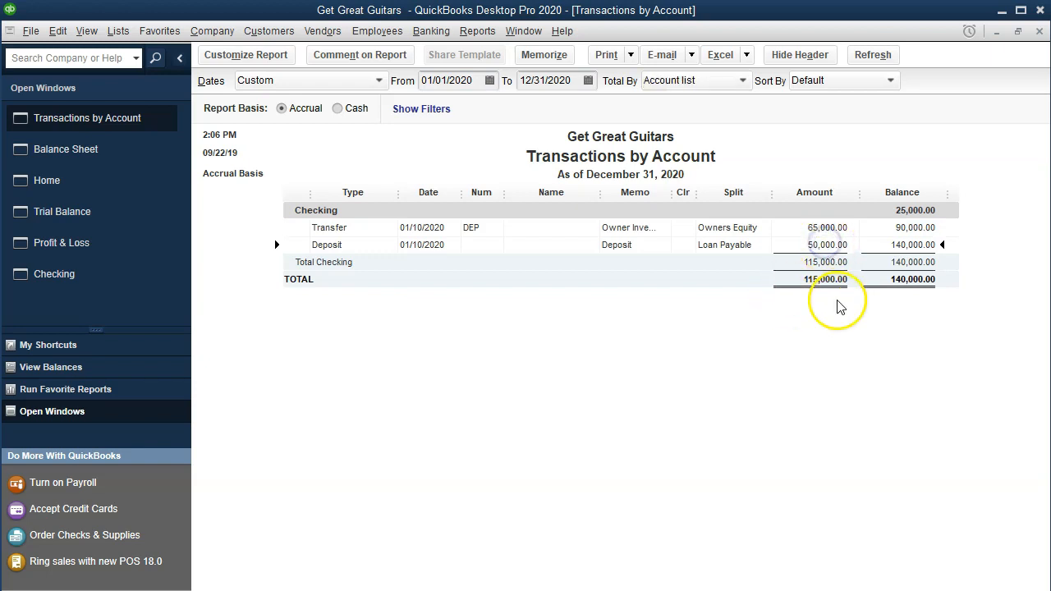
double_click(836, 244)
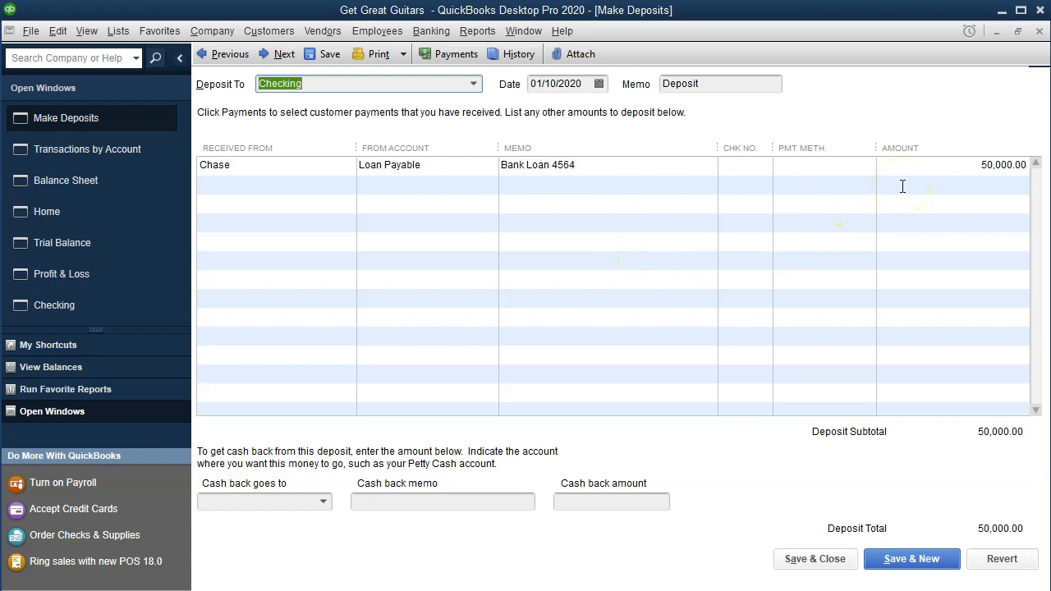
click(1040, 31)
click(652, 228)
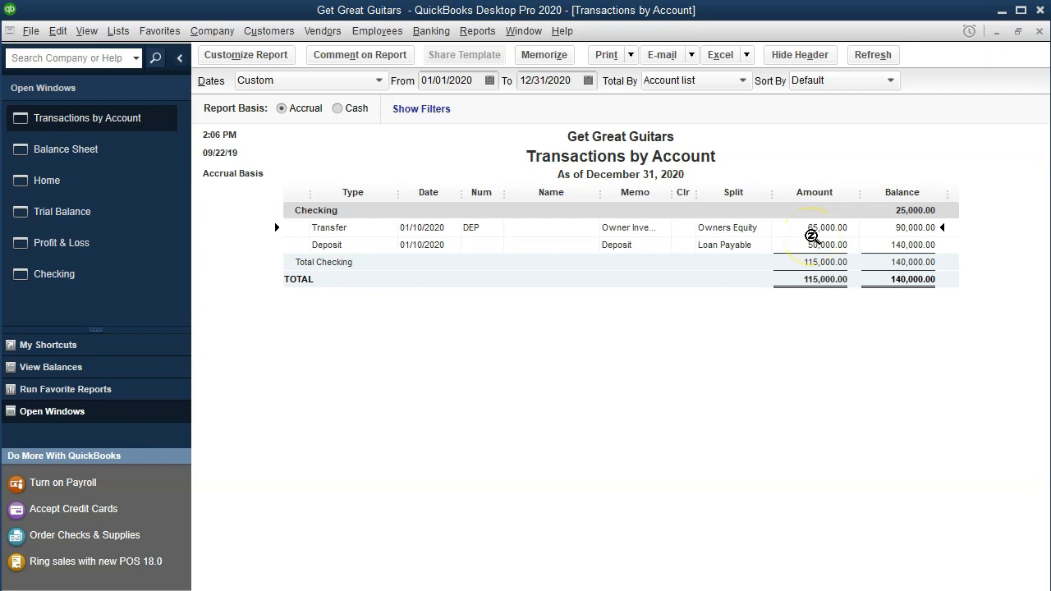
click(1040, 31)
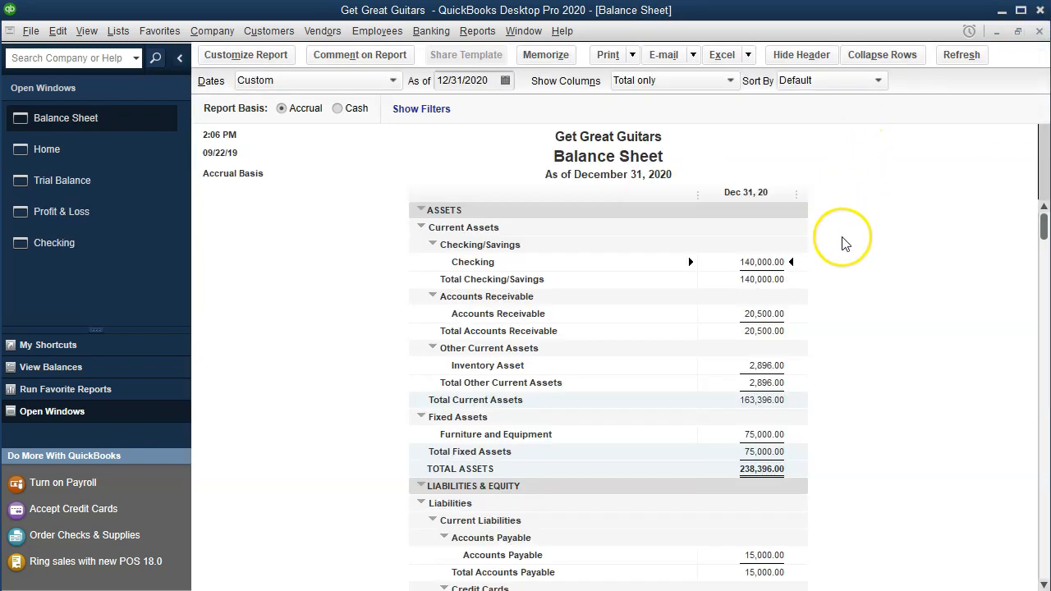
- Drill into the Loan Payable balance on the Balance Sheet, list its transactions from 01/01/2020, and close the detail report
scroll(844, 300, down, 3)
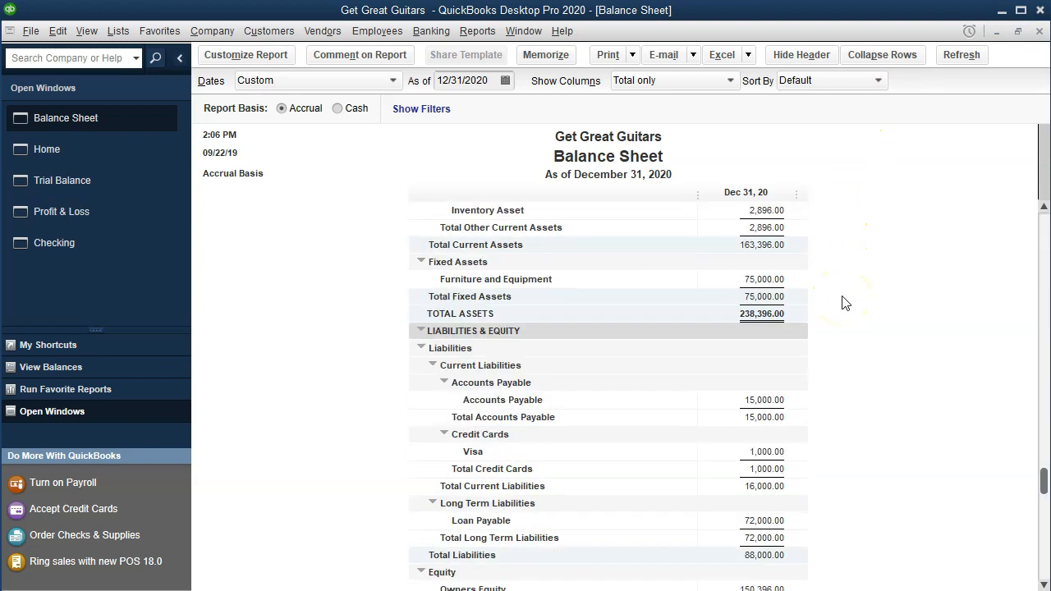
scroll(843, 301, down, 1)
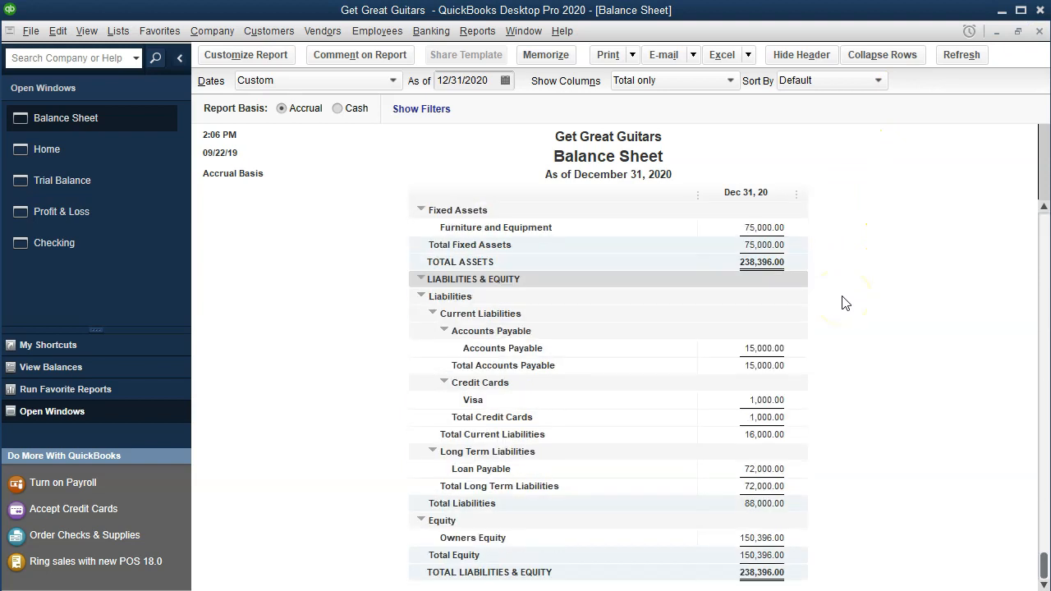
click(555, 305)
click(760, 469)
double_click(769, 469)
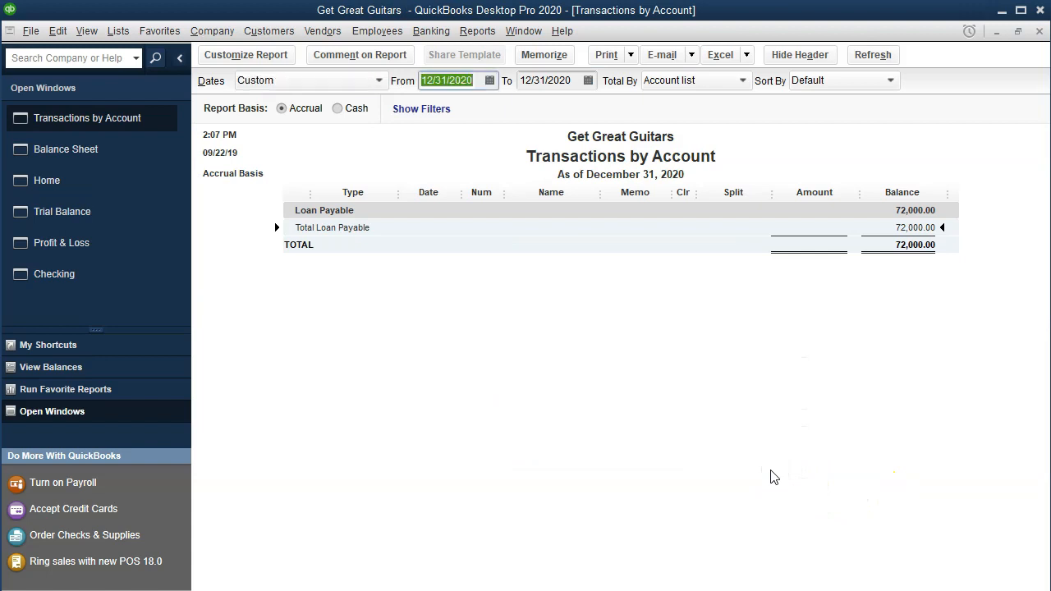
text(0)
text(1/01/2020)
key(Tab)
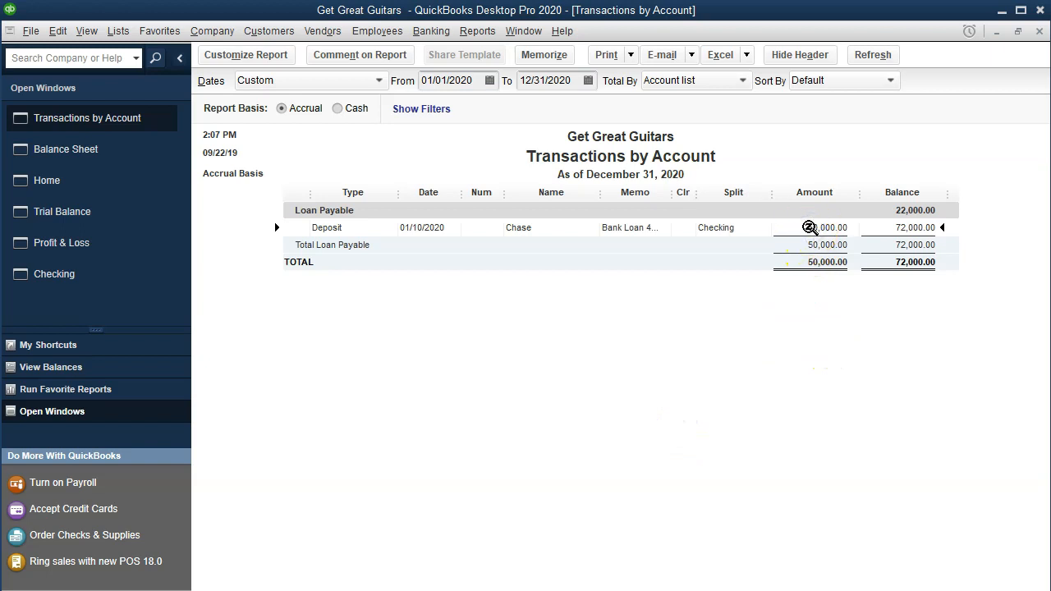
click(1038, 31)
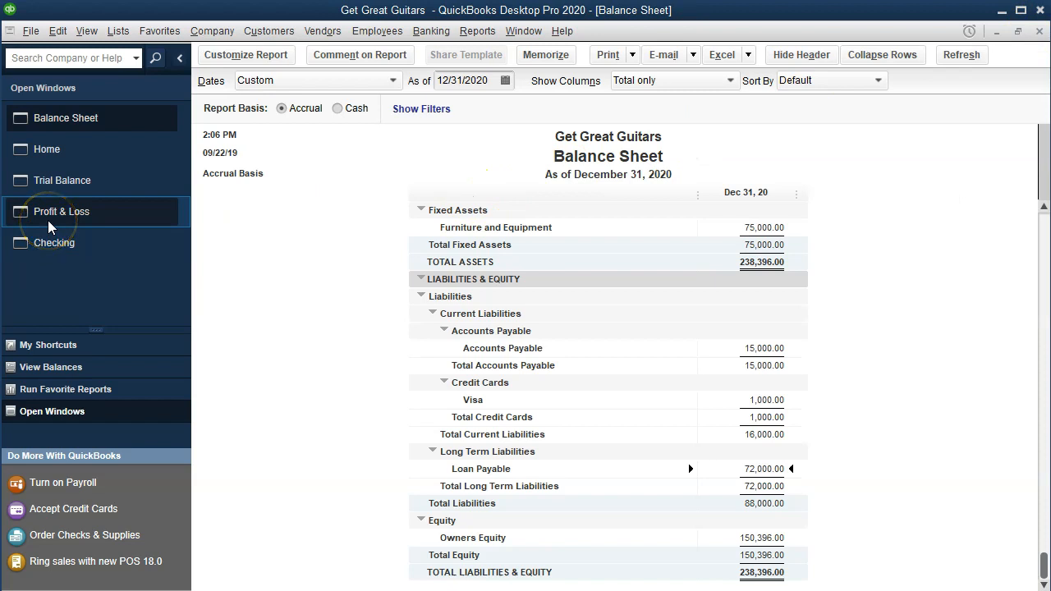
- Review the refreshed Profit & Loss report and the Checking and Loan Payable balances in the Trial Balance
click(114, 216)
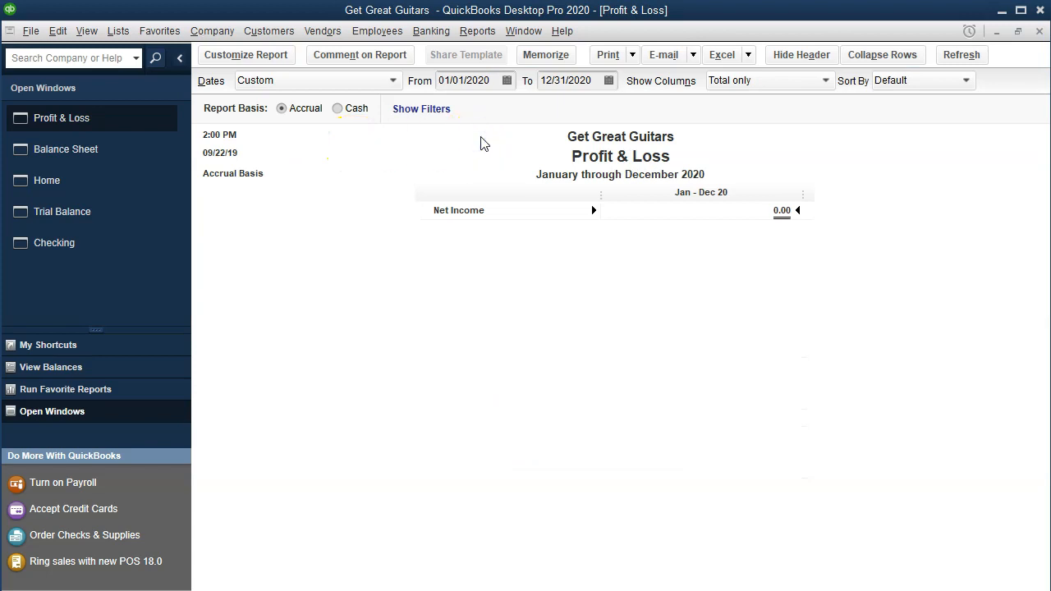
click(981, 56)
click(143, 217)
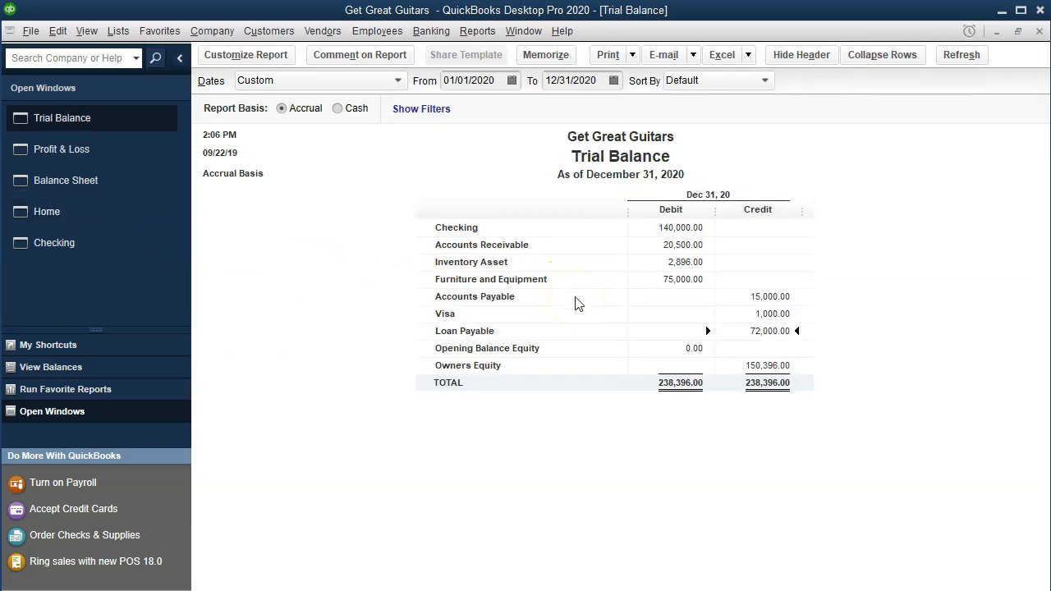
click(669, 228)
click(765, 330)
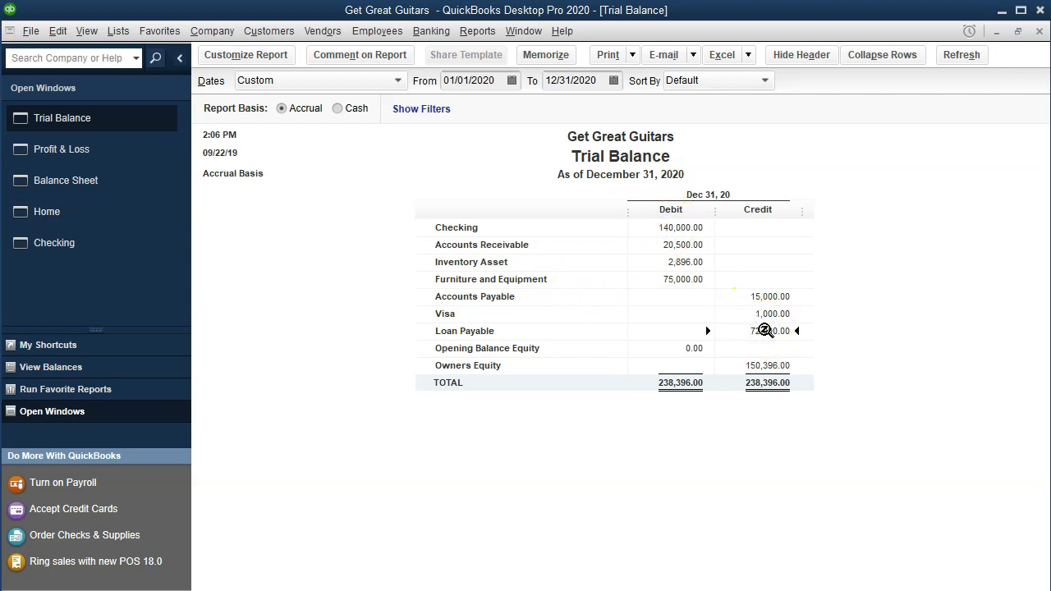